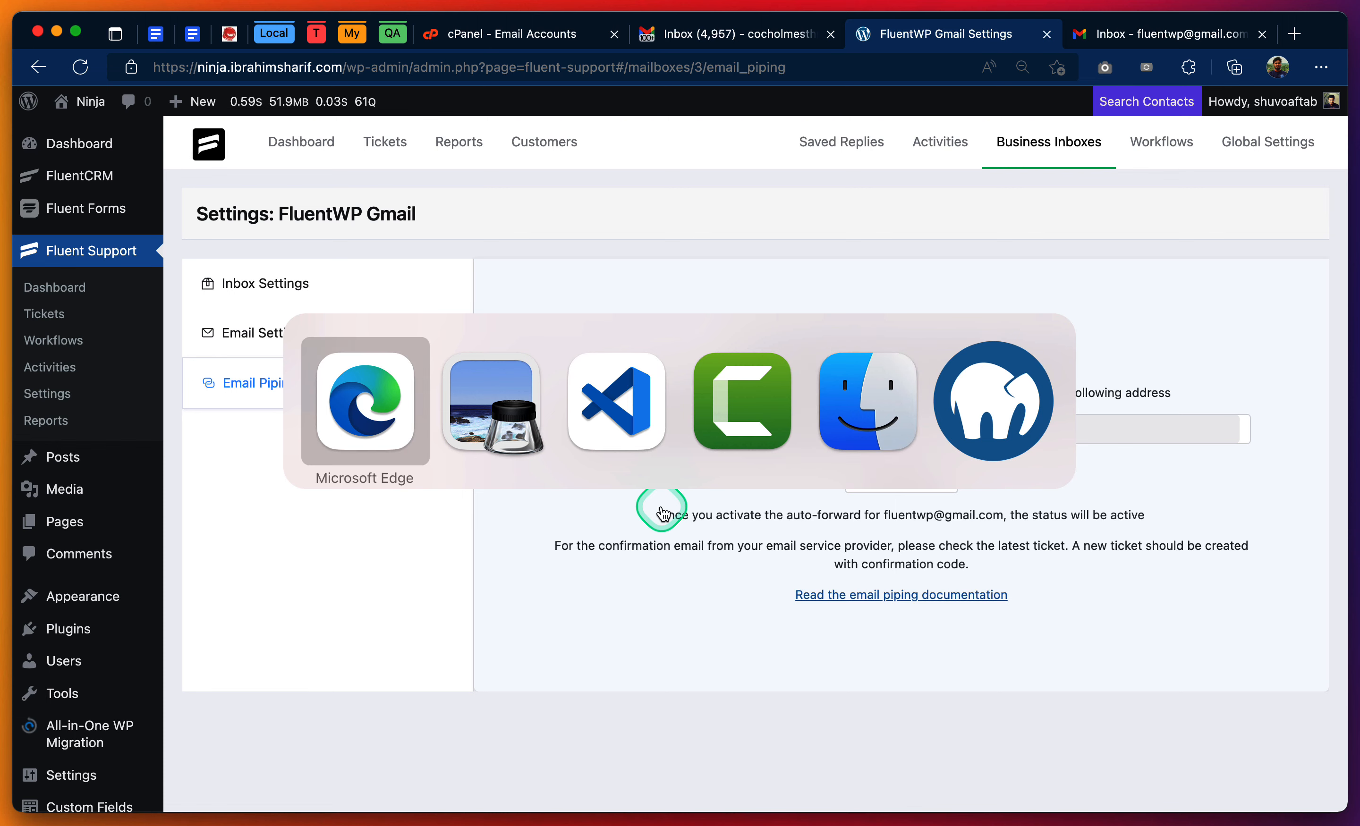
pyautogui.press('super+Tab')
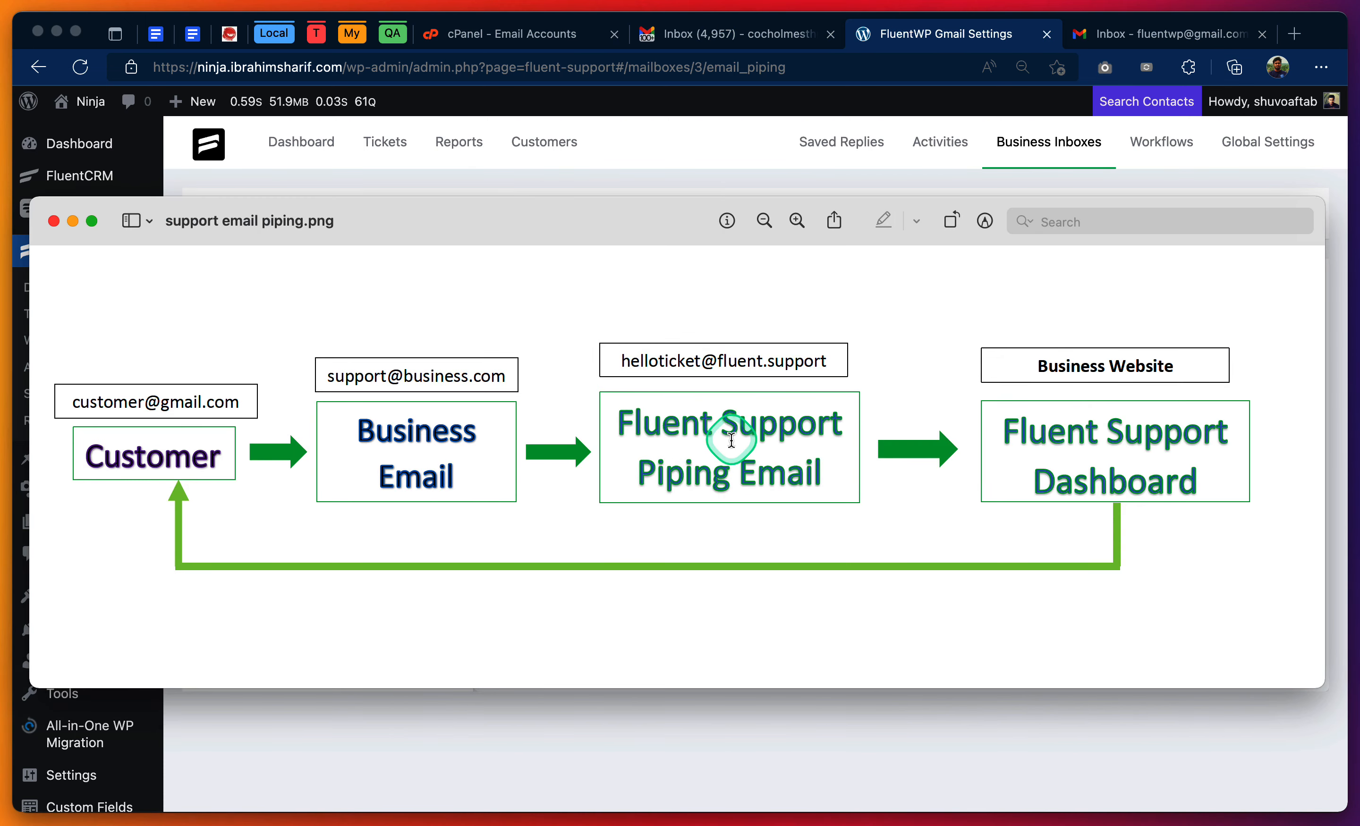
# - Switch to the support email piping diagram to review the email flow, and return to Microsoft Edge
pyautogui.press('super+Tab')
pyautogui.press('super+Tab')
pyautogui.press('super+Tab')
pyautogui.press('super+Tab')
pyautogui.press('super+Tab')
pyautogui.press('super+Tab')
pyautogui.press('super+Tab')
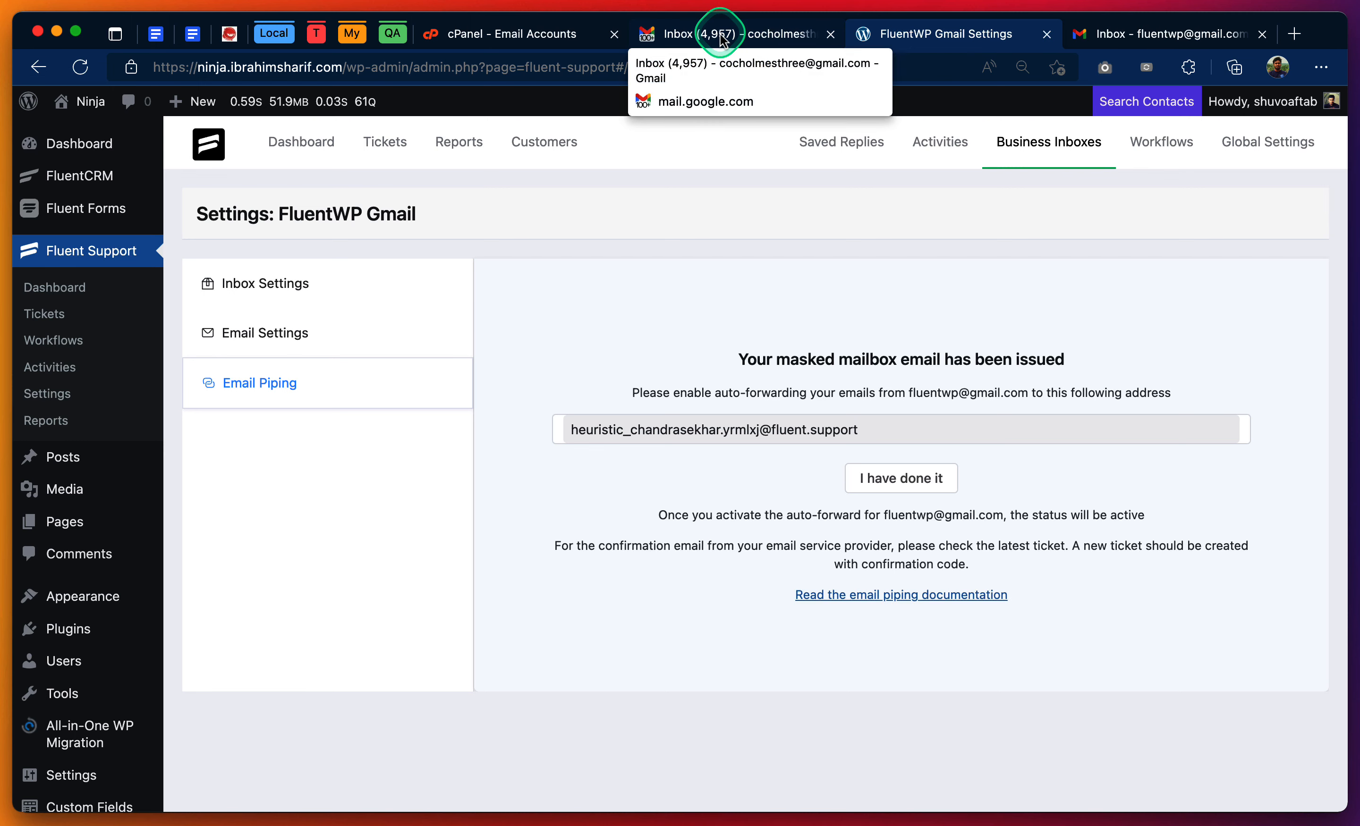
# - Open the Forwarding and POP/IMAP settings of the business Gmail account
pyautogui.click(1223, 40)
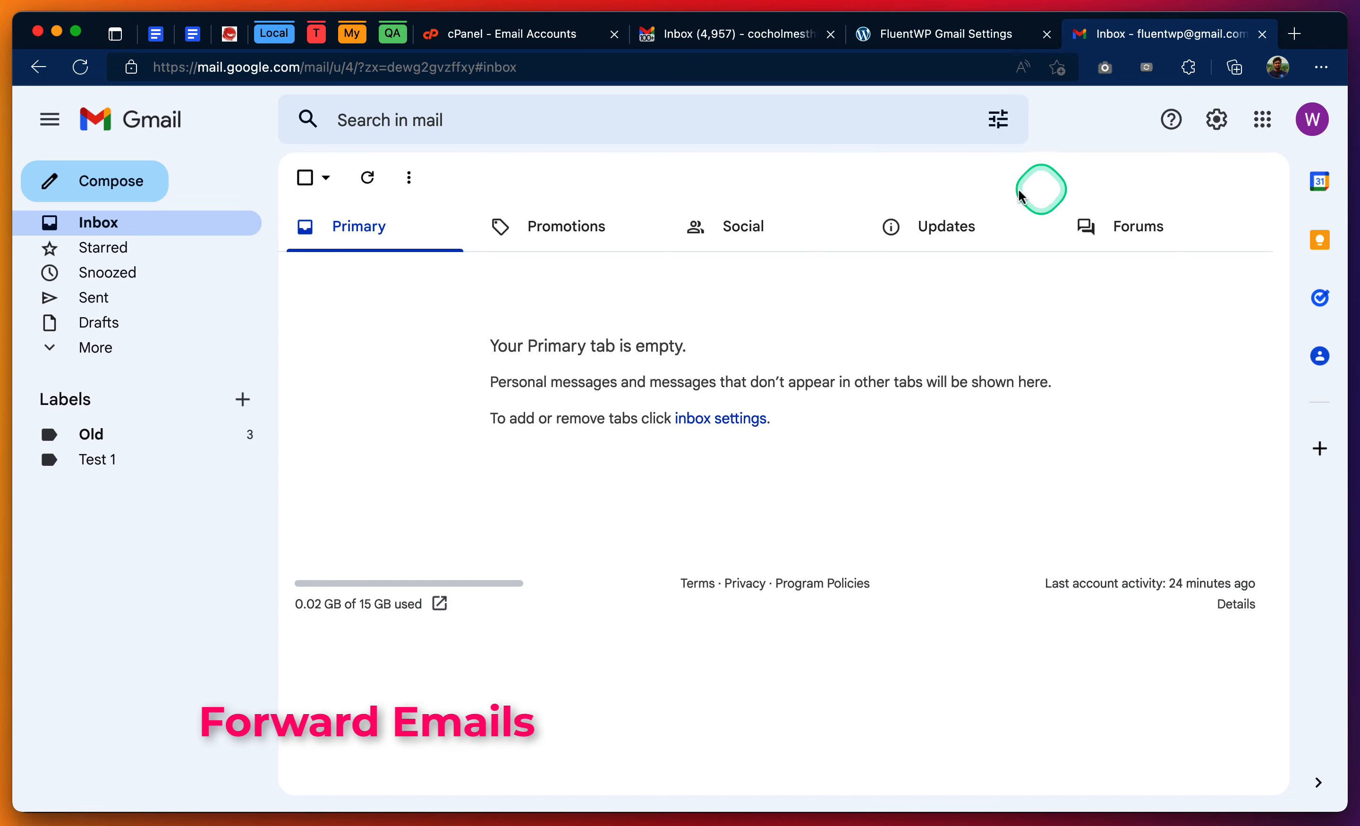
pyautogui.click(1223, 127)
pyautogui.click(1163, 224)
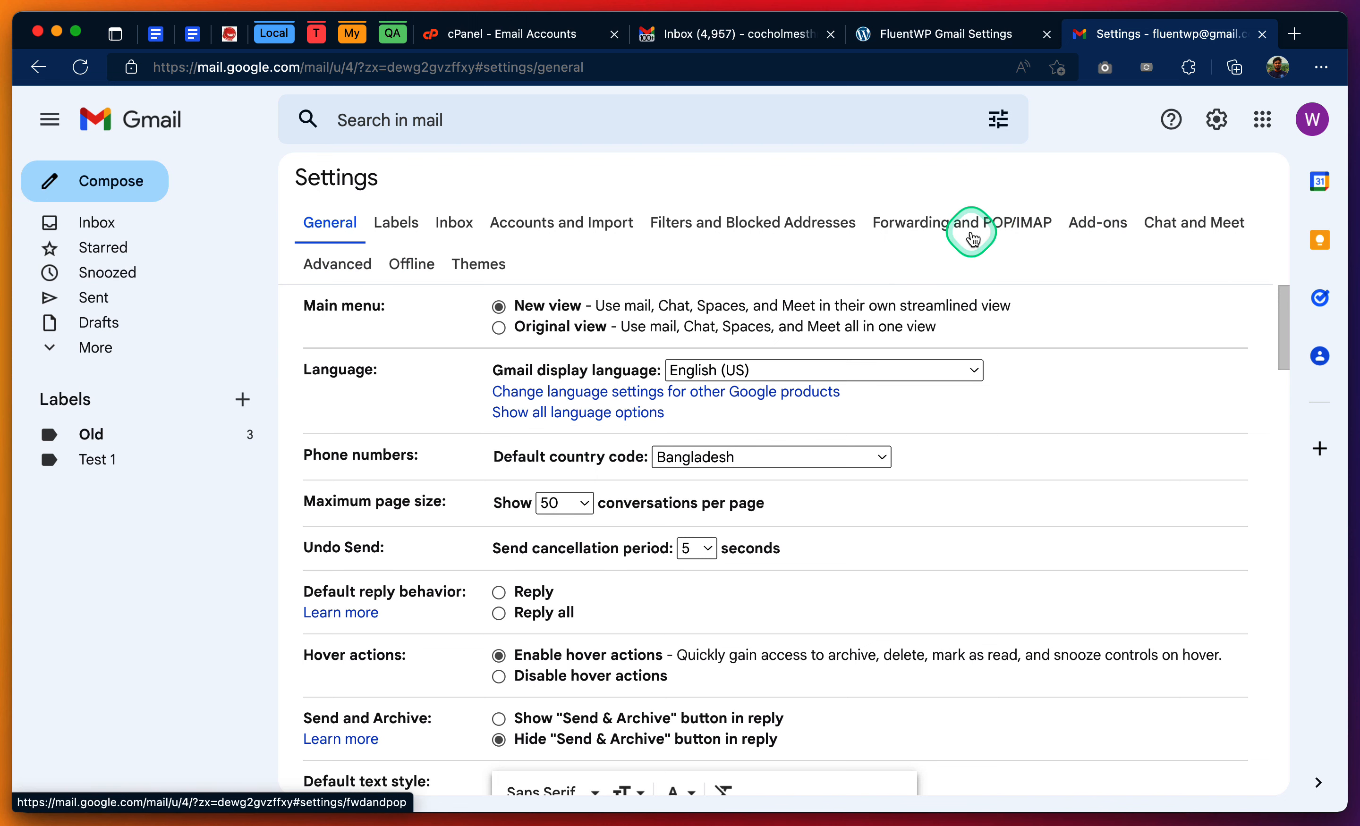
pyautogui.click(971, 230)
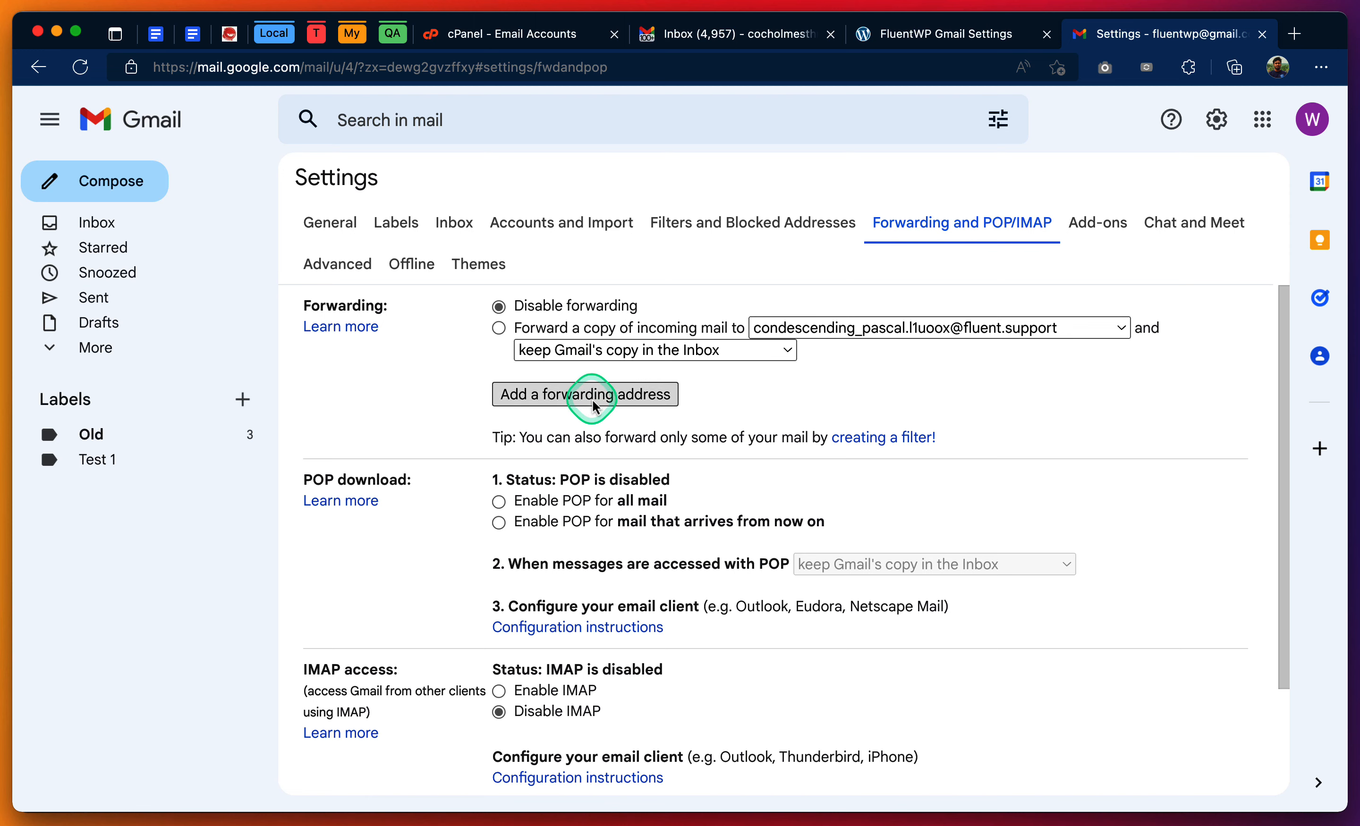
# - Add the copied masked mailbox email as a new forwarding address and proceed with sending its confirmation code
pyautogui.click(615, 395)
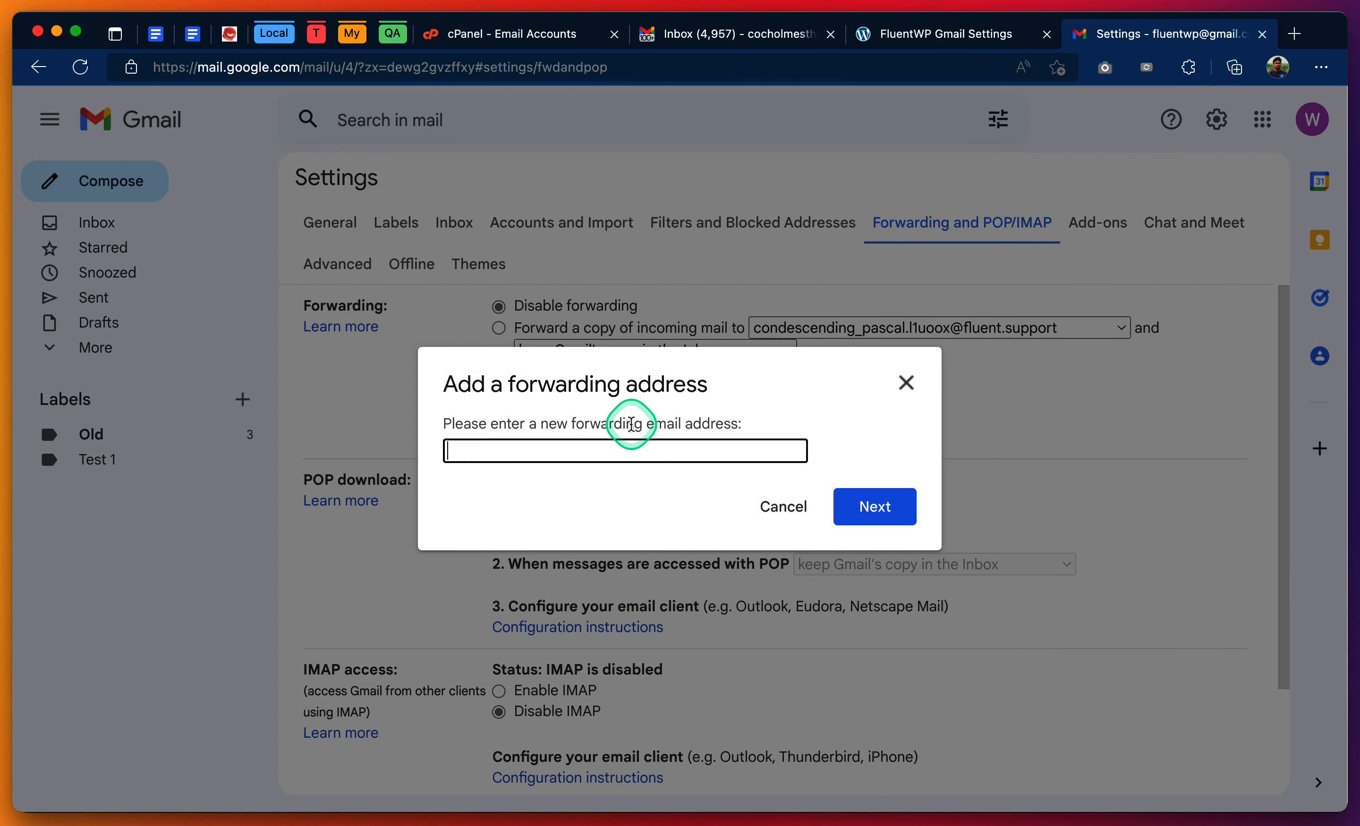
pyautogui.press('super+v')
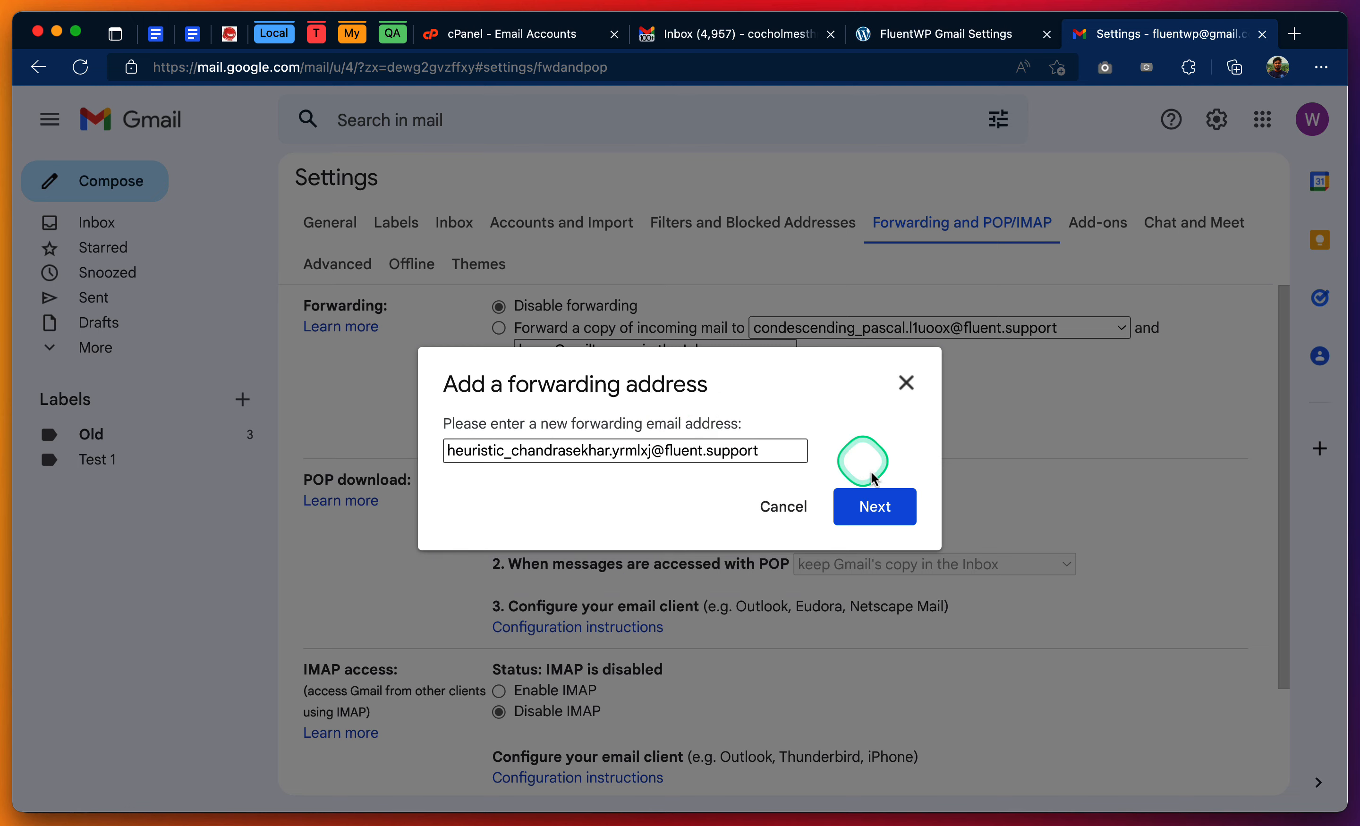
pyautogui.click(887, 507)
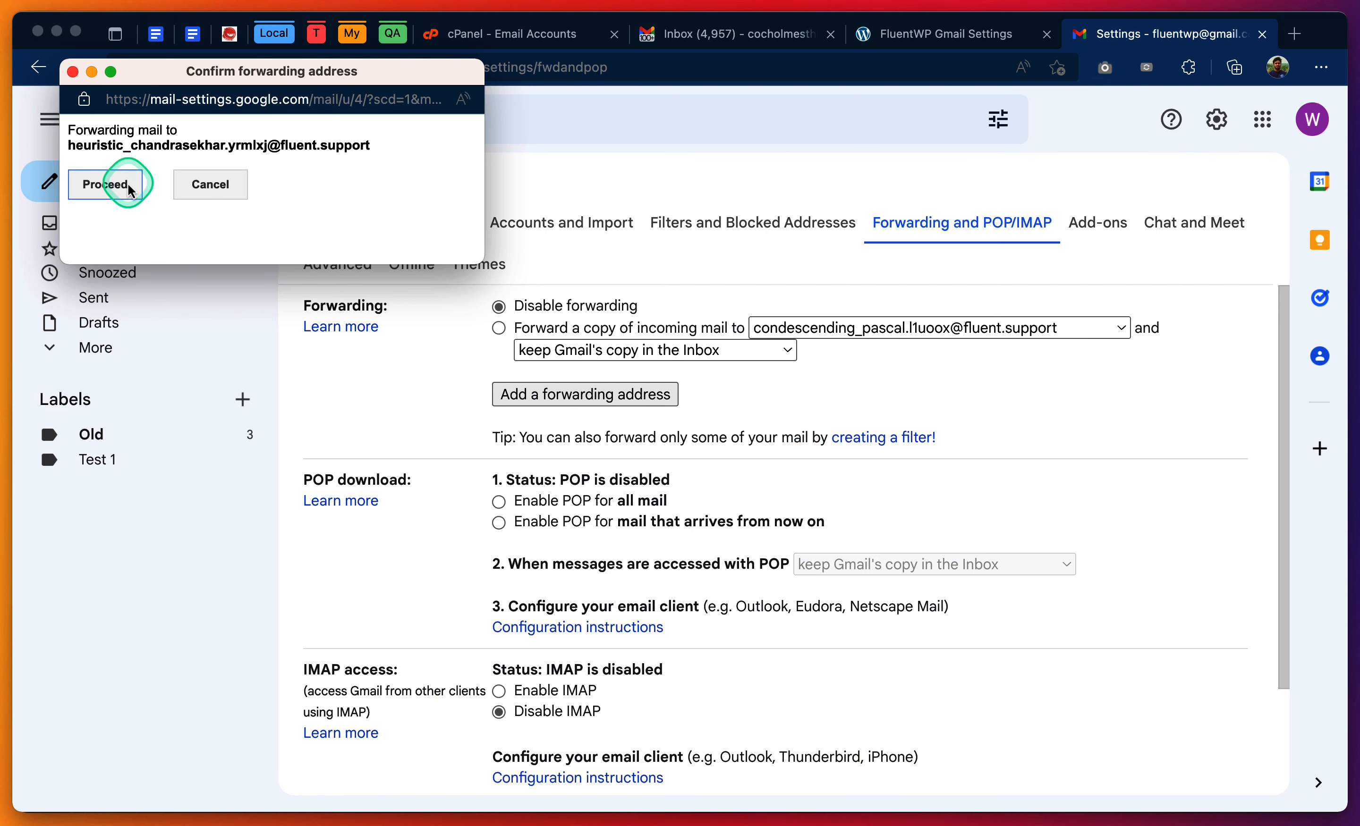
pyautogui.click(130, 186)
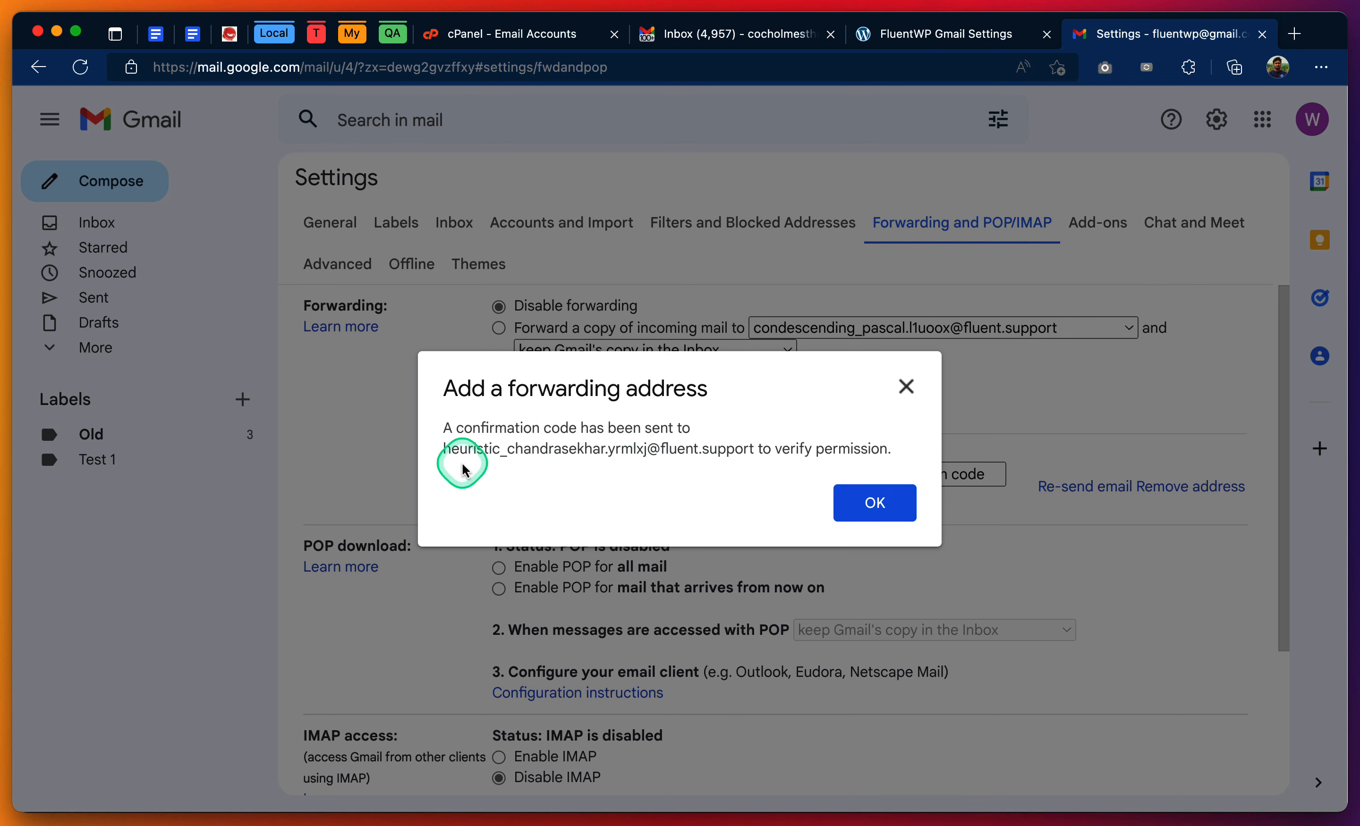
pyautogui.moveTo(445, 454); pyautogui.dragTo(758, 450)
pyautogui.press('super+c')
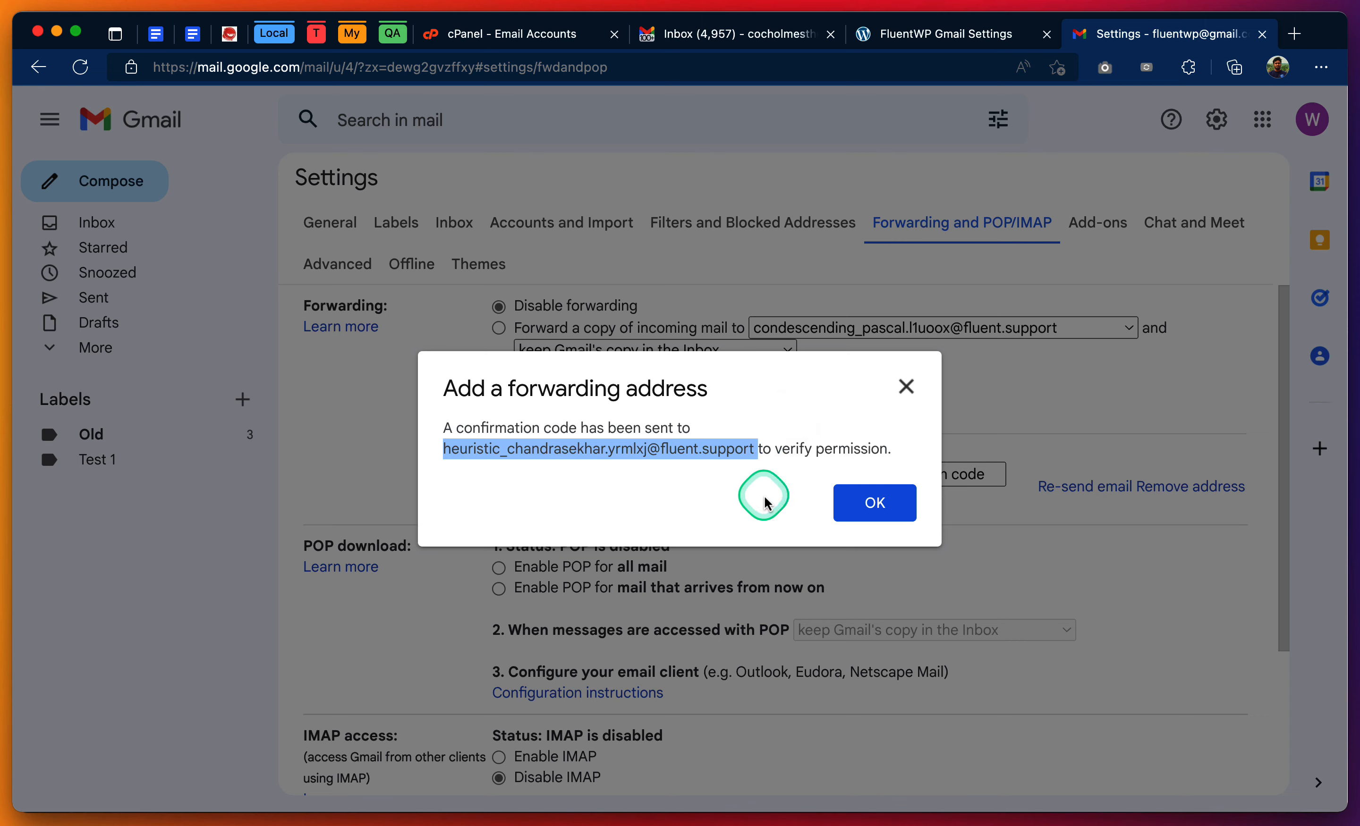
pyautogui.click(874, 501)
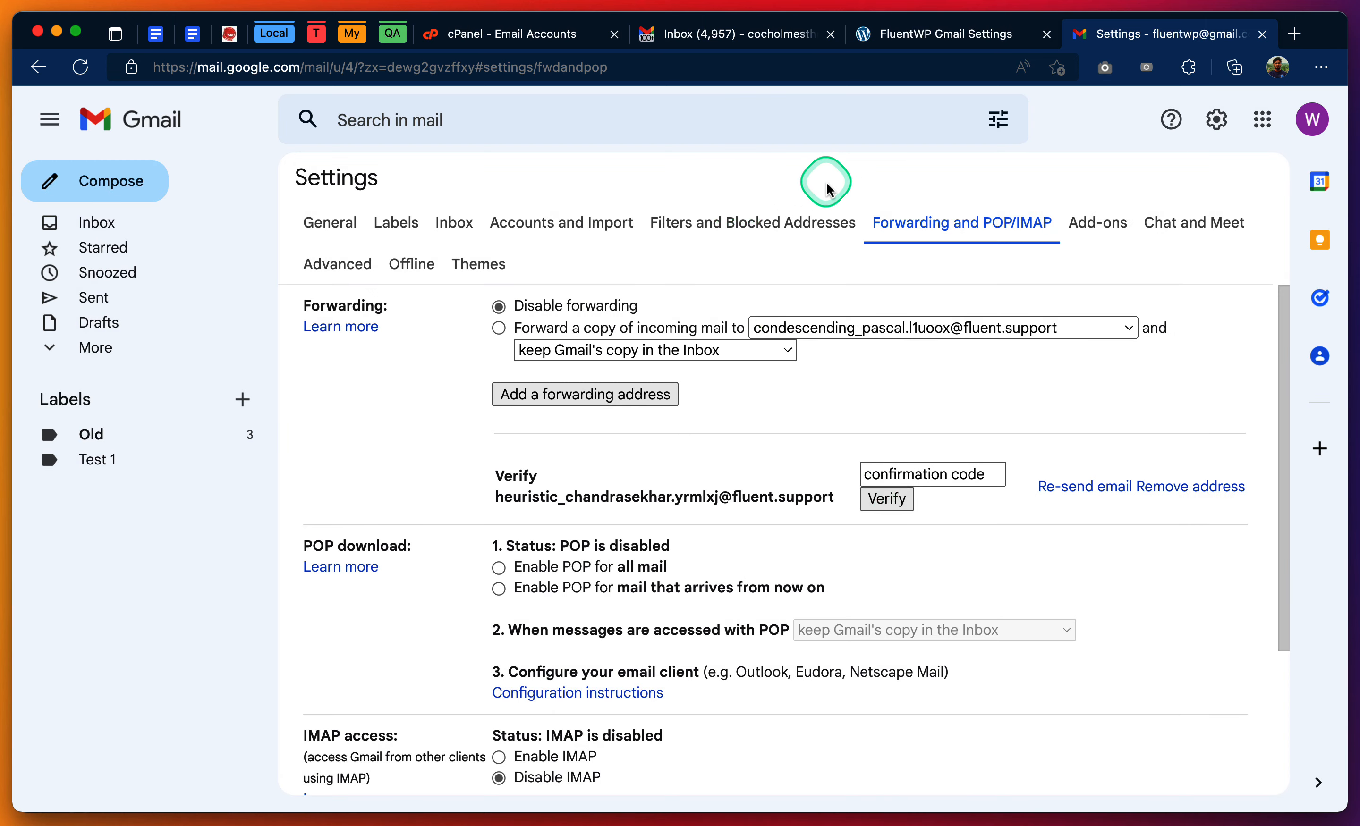
# - Open the Fluent Support tickets in a new browser tab and view the confirmation details in the Gmail Forwarding Confirmation ticket
pyautogui.click(930, 40)
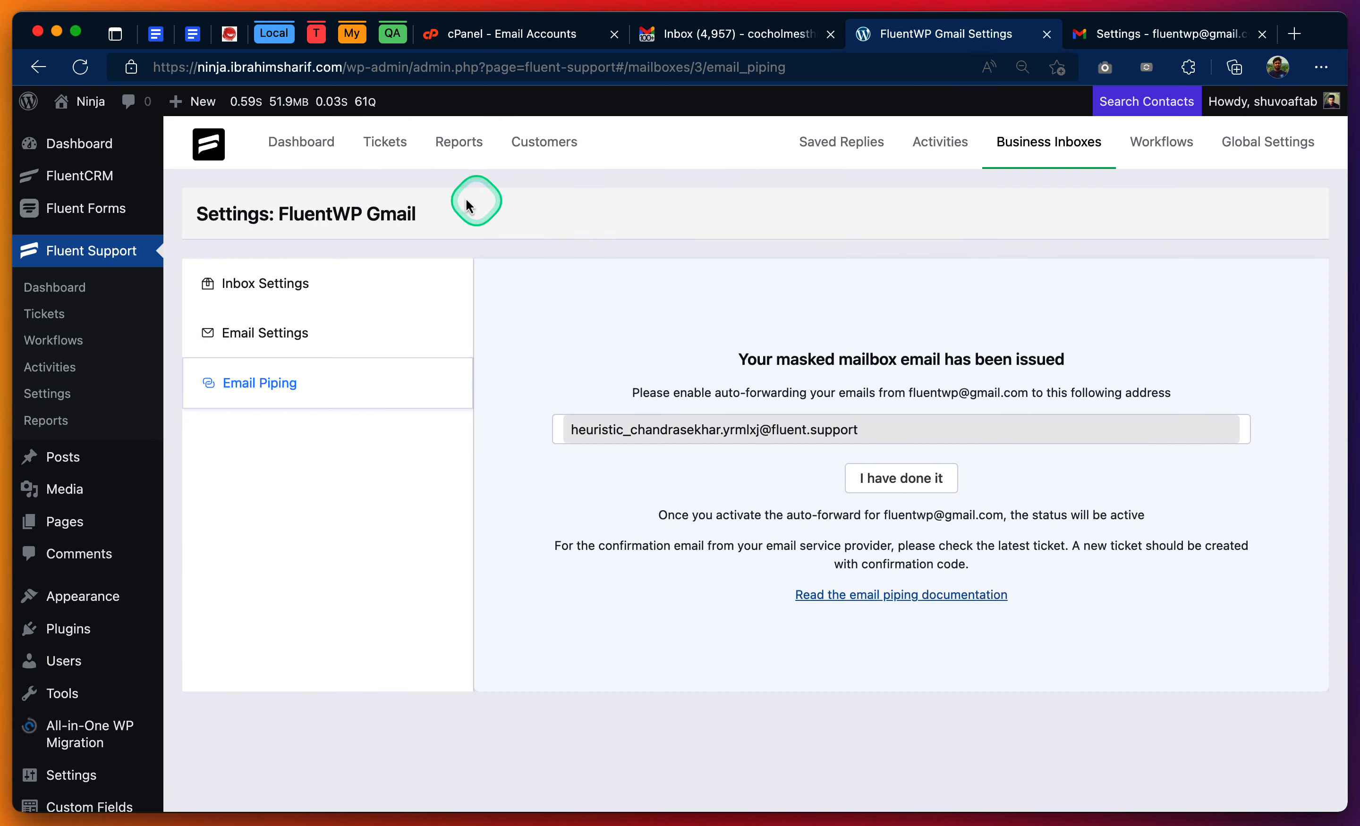
pyautogui.rightClick(390, 147)
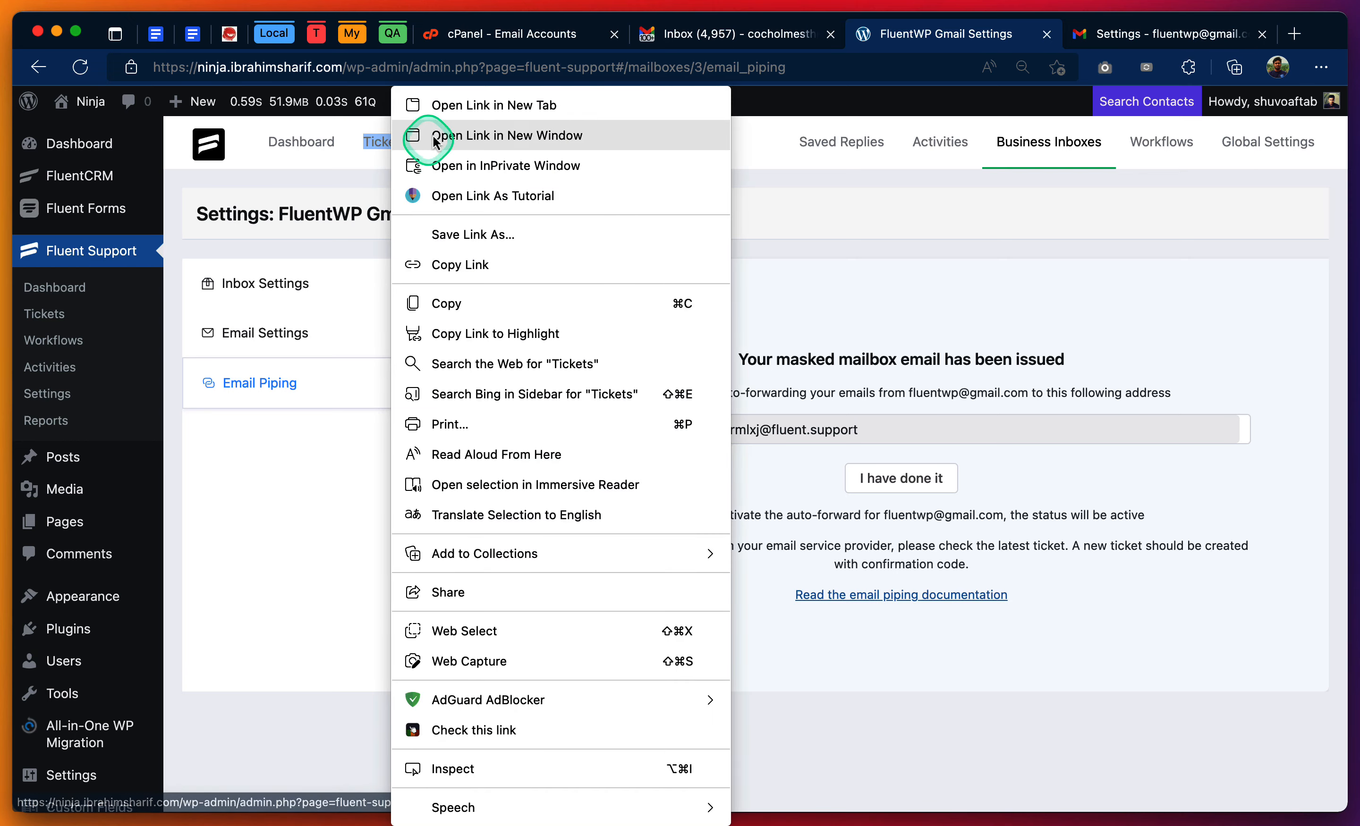
pyautogui.click(462, 121)
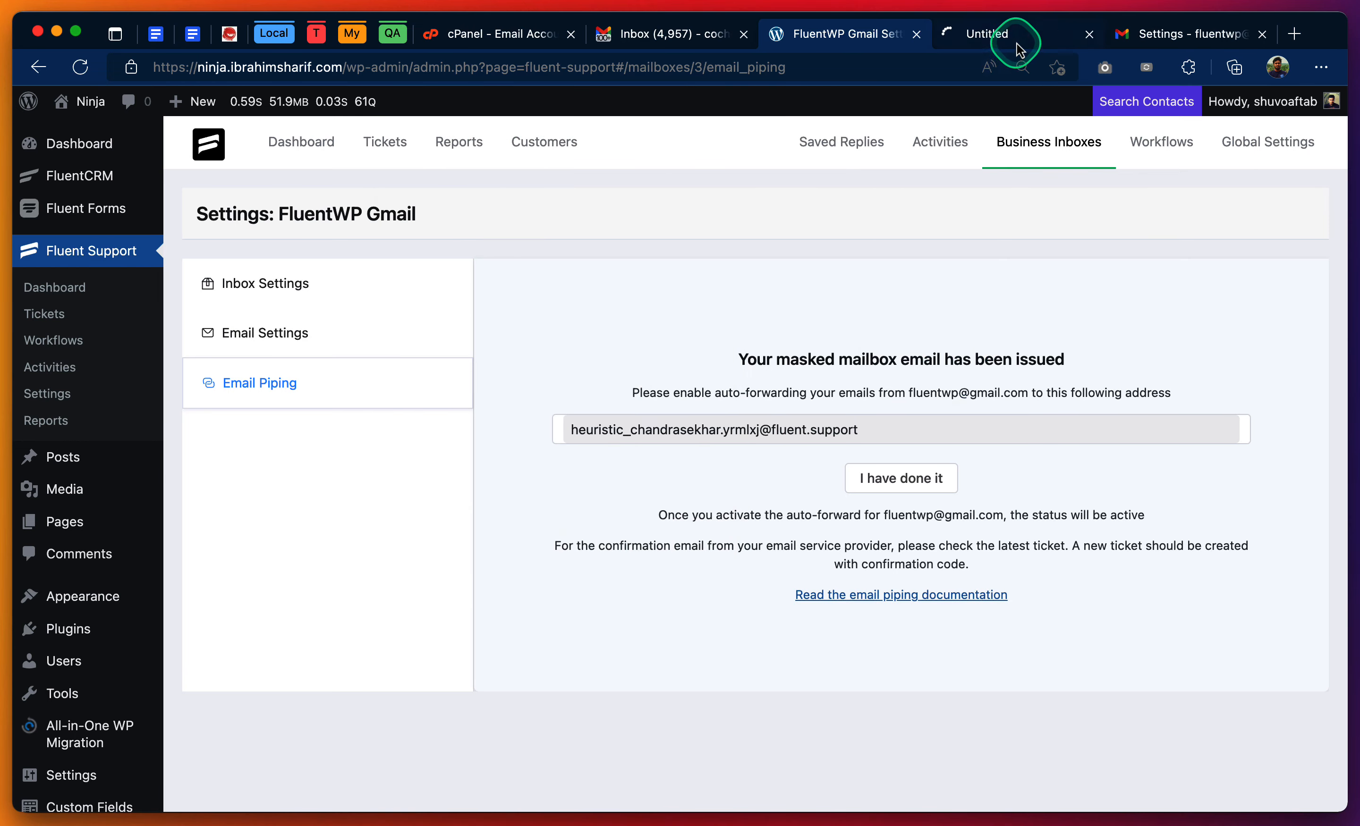
pyautogui.click(1018, 44)
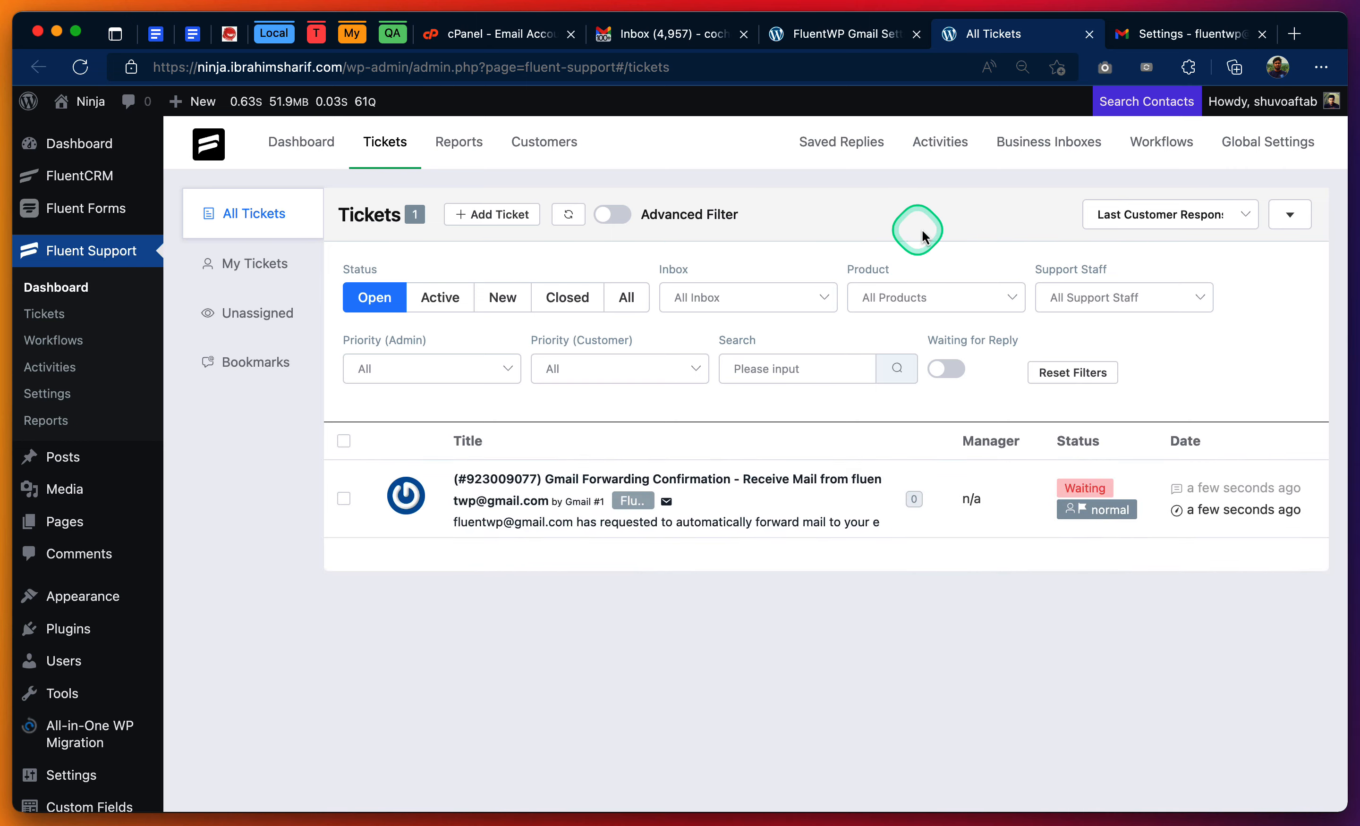
pyautogui.click(811, 490)
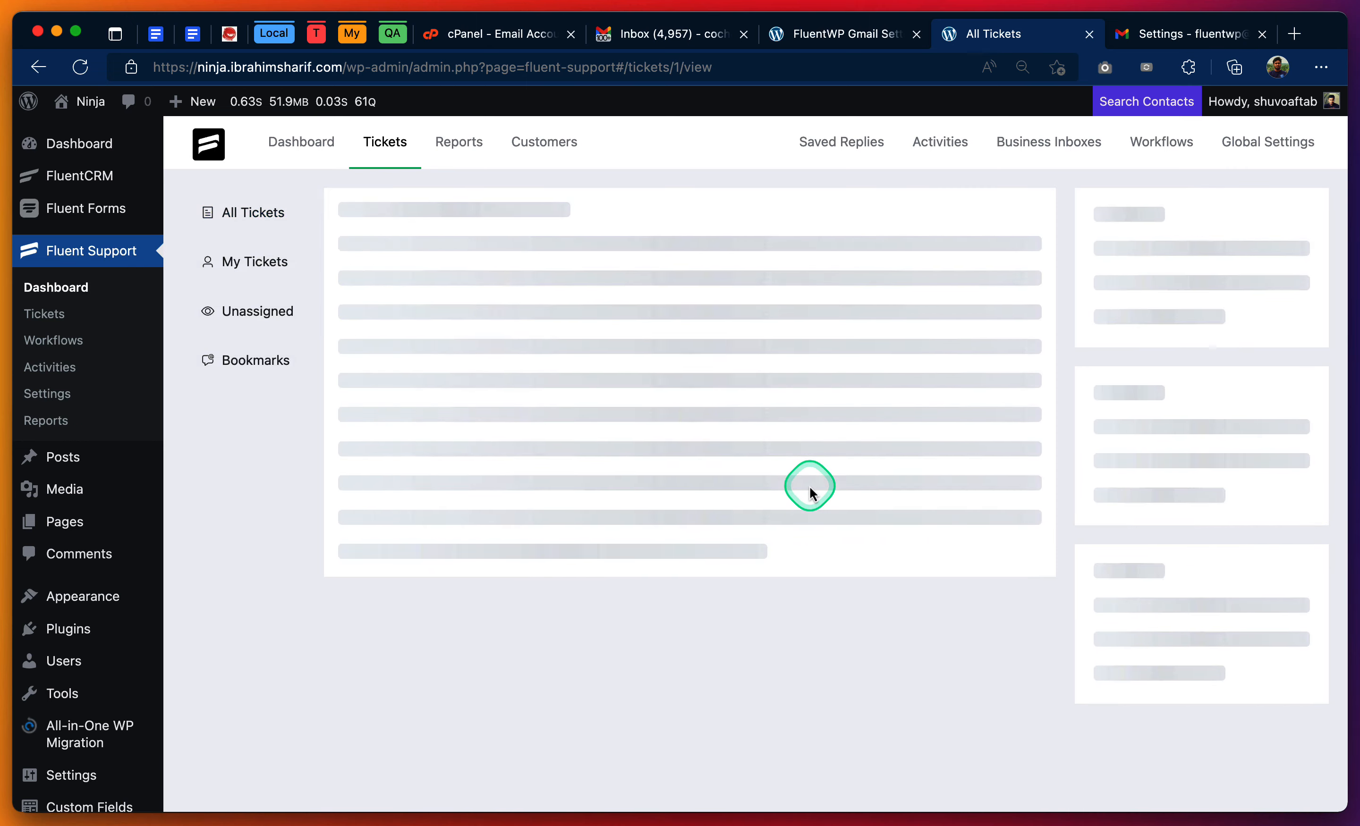
pyautogui.scroll(-2, 865, 468)
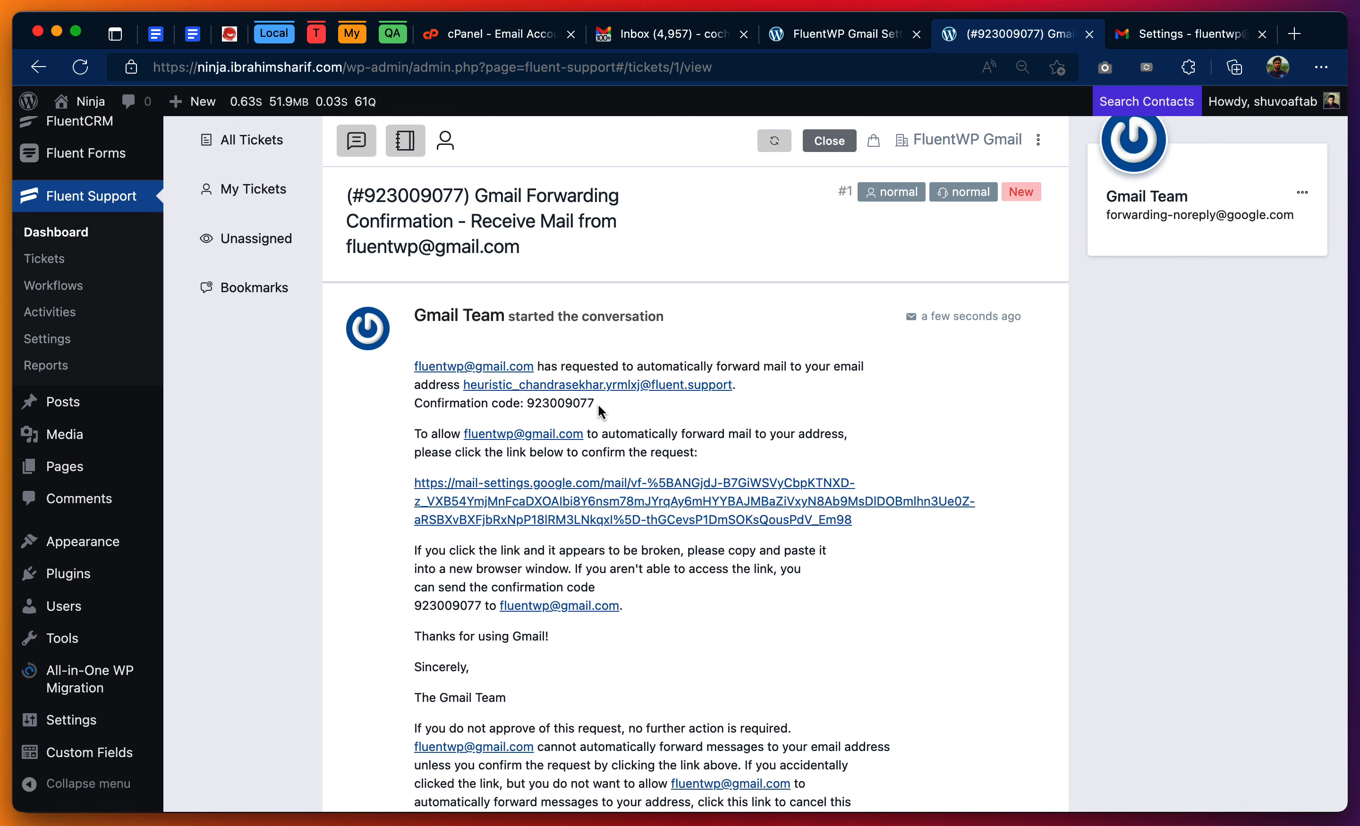
pyautogui.moveTo(596, 404); pyautogui.dragTo(531, 404)
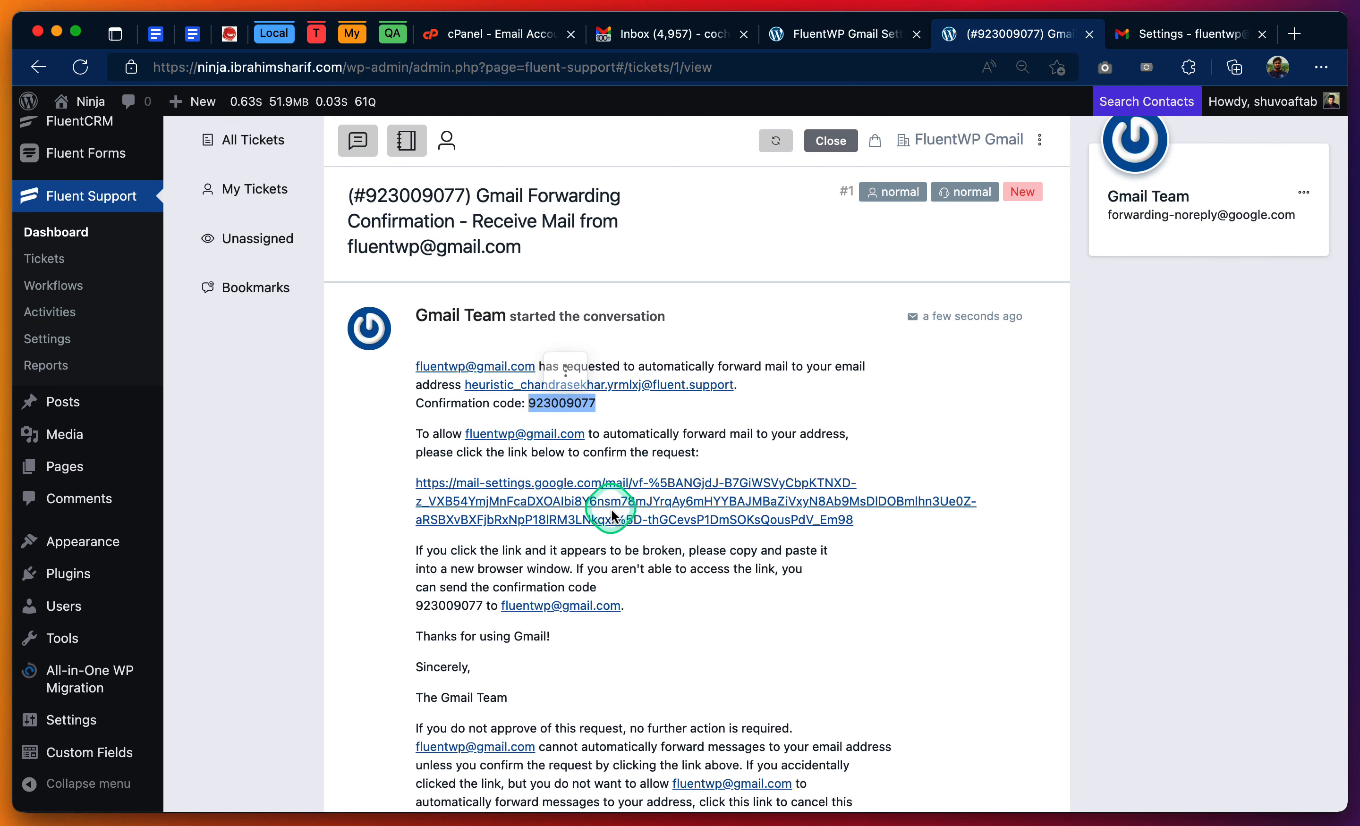
pyautogui.click(779, 410)
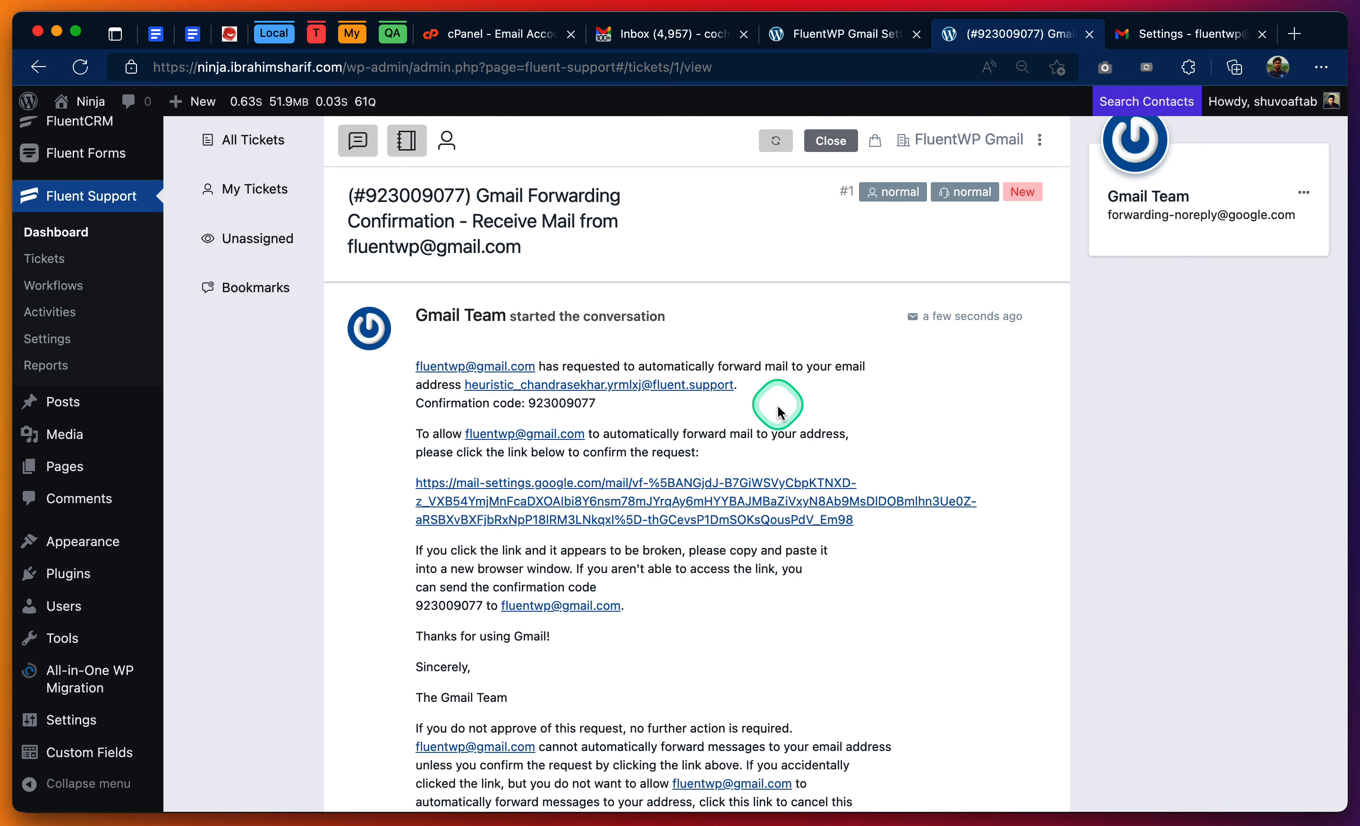
# - Confirm the mail forwarding request through the ticket's verification link, close the confirmation page and return to the ticket list
pyautogui.click(677, 504)
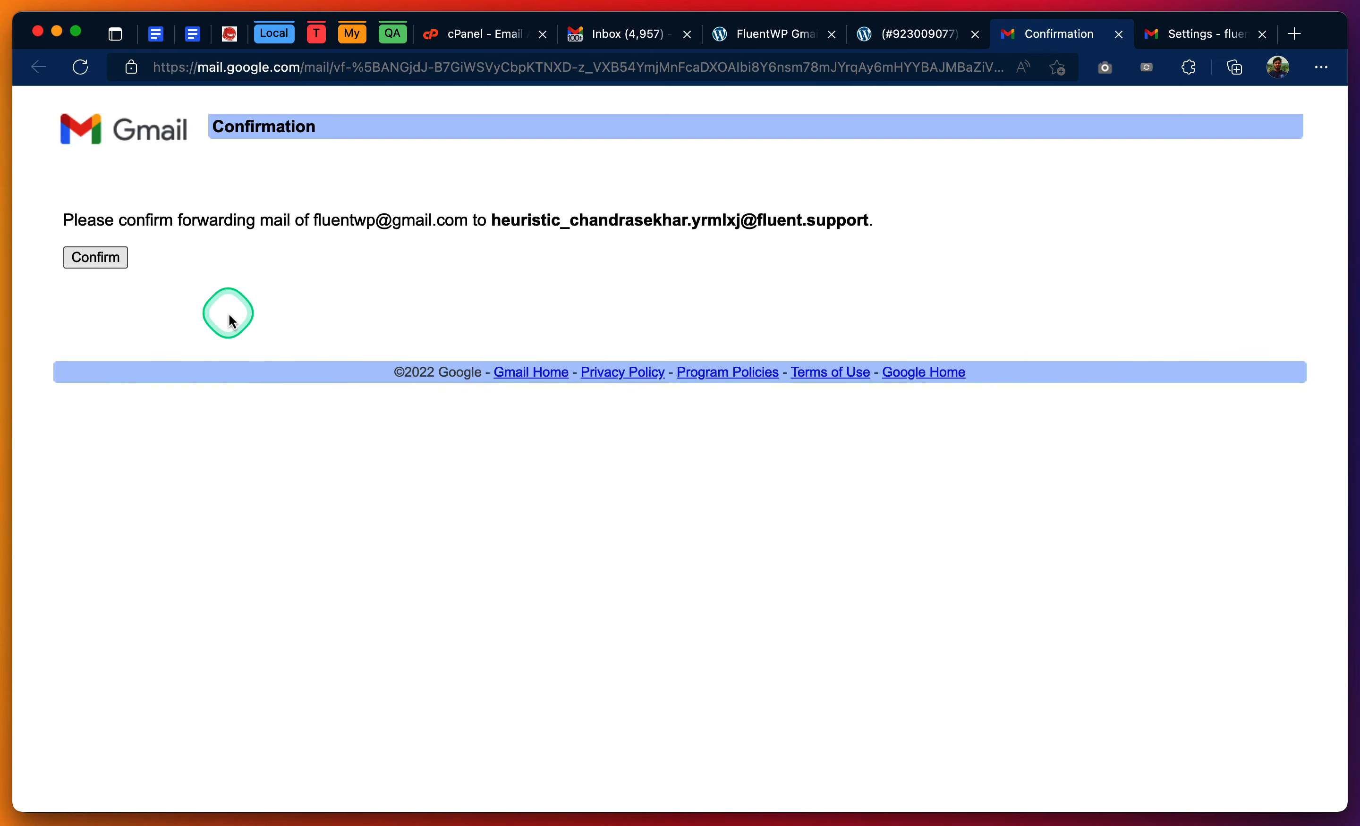
pyautogui.click(114, 261)
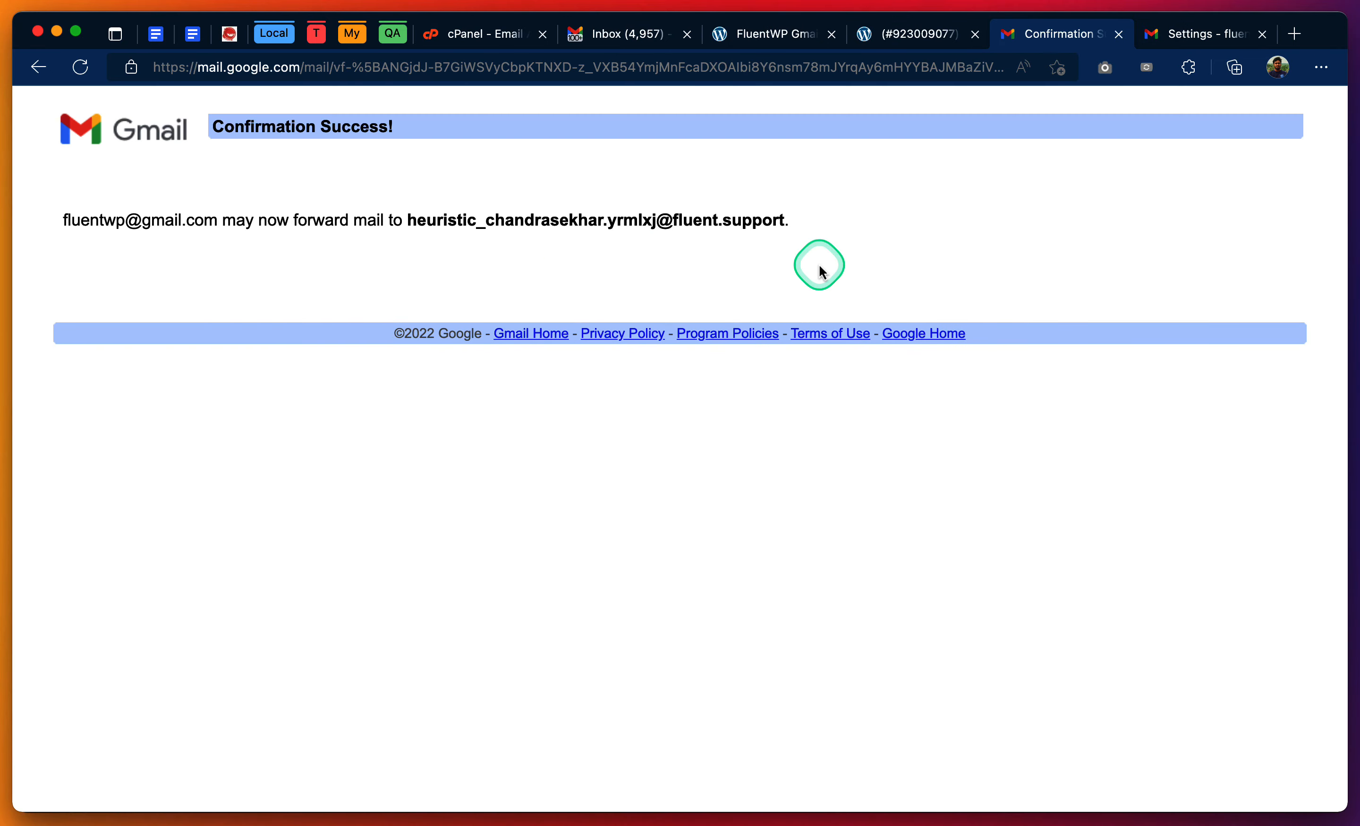
pyautogui.click(1119, 35)
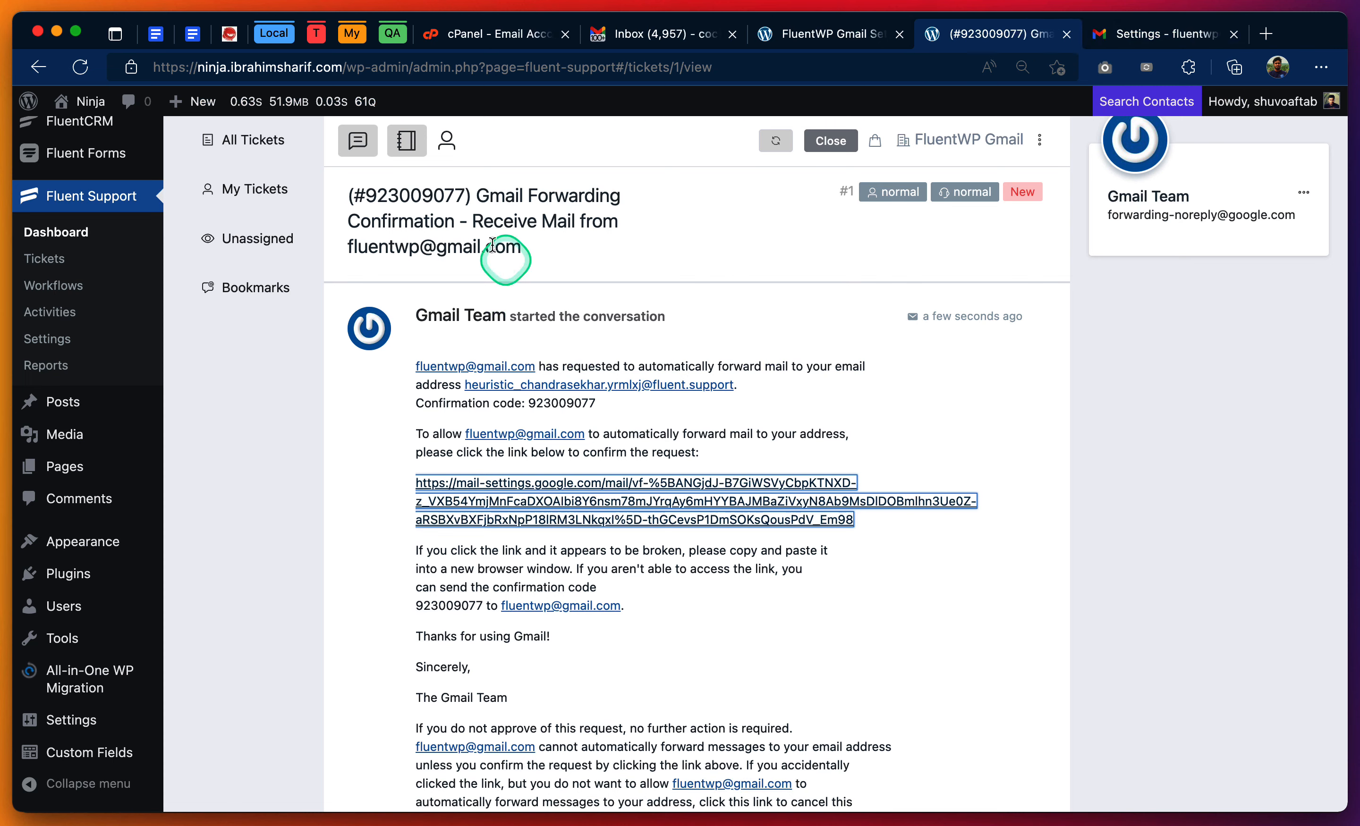
pyautogui.click(267, 151)
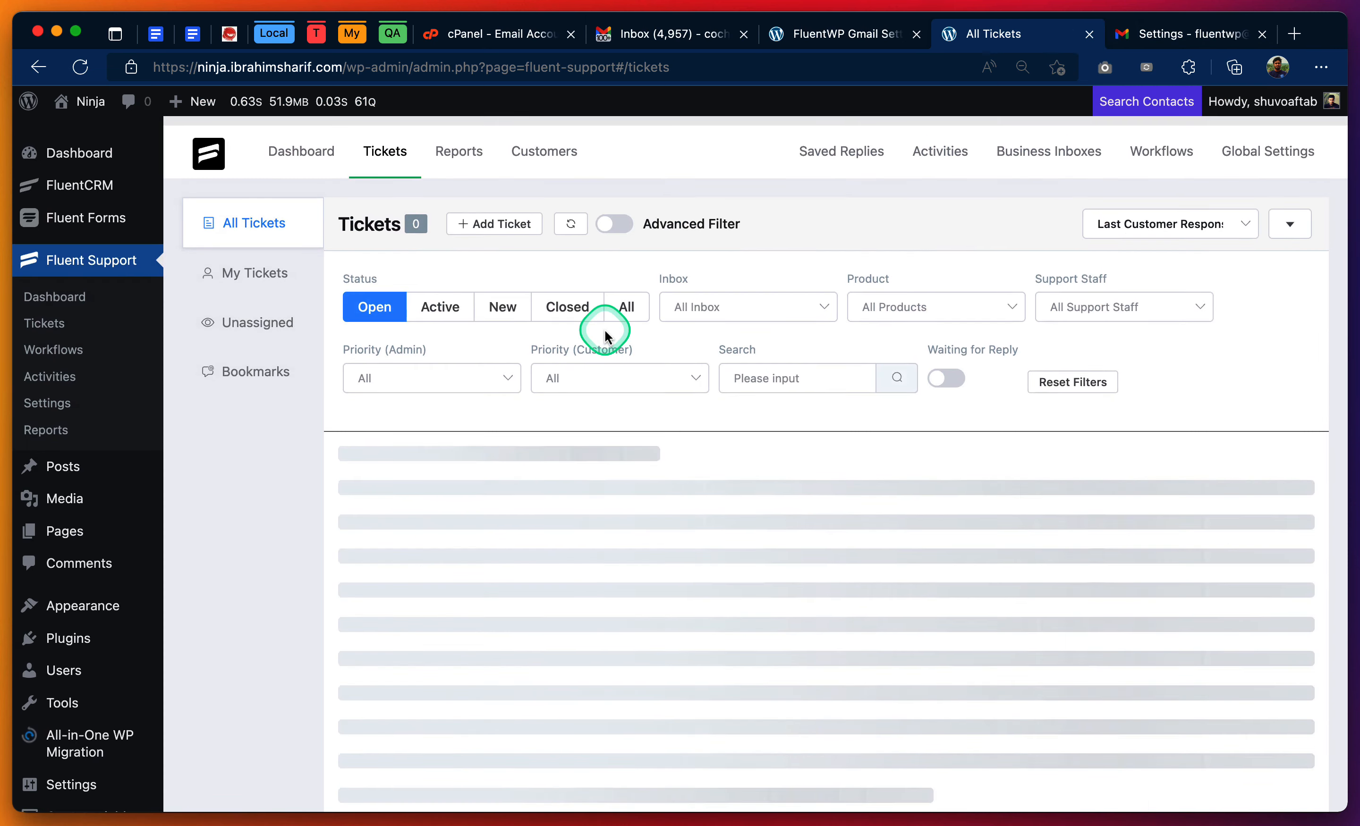
# - Reload Gmail's forwarding settings and enable forwarding a copy of incoming mail to the newly verified masked mailbox address
pyautogui.click(1157, 39)
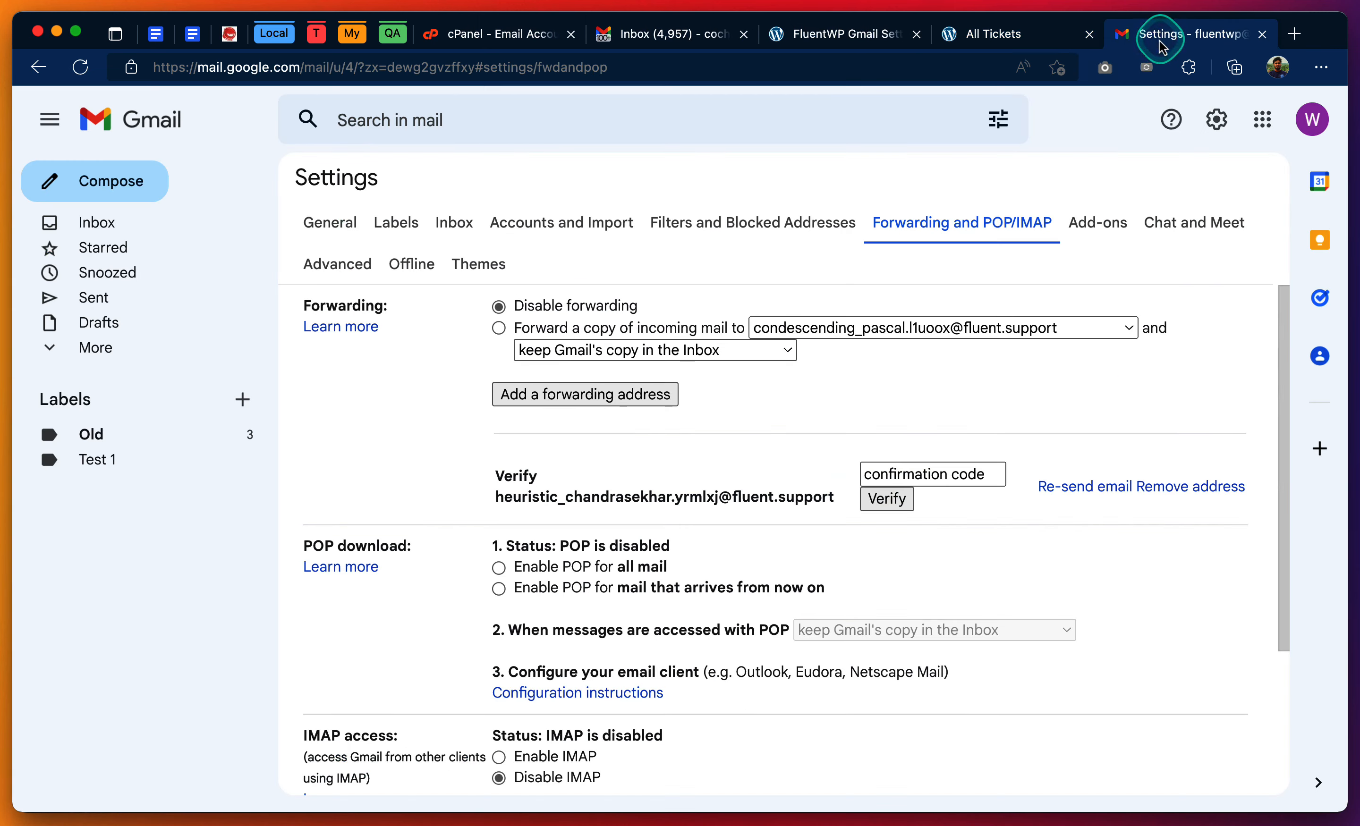
pyautogui.rightClick(798, 174)
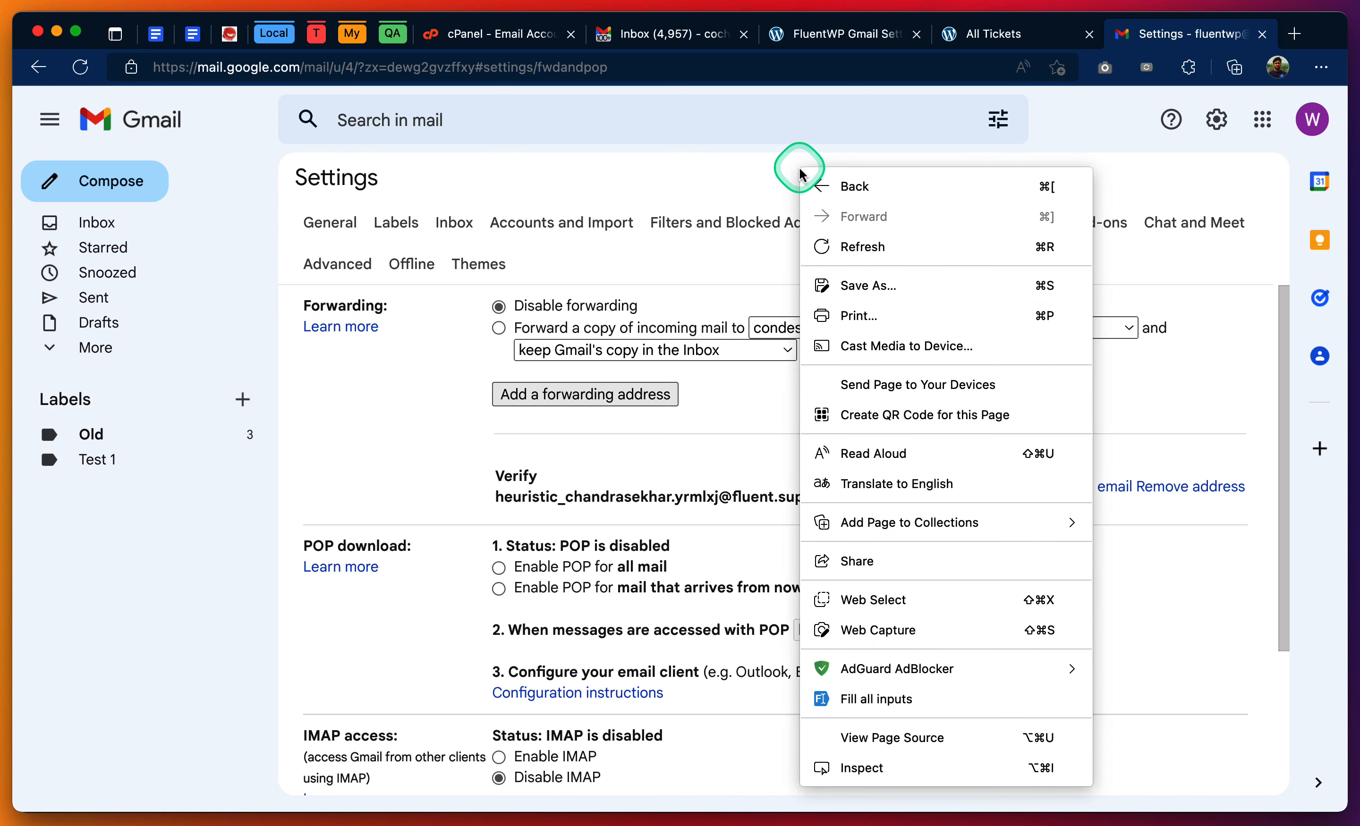
pyautogui.click(888, 246)
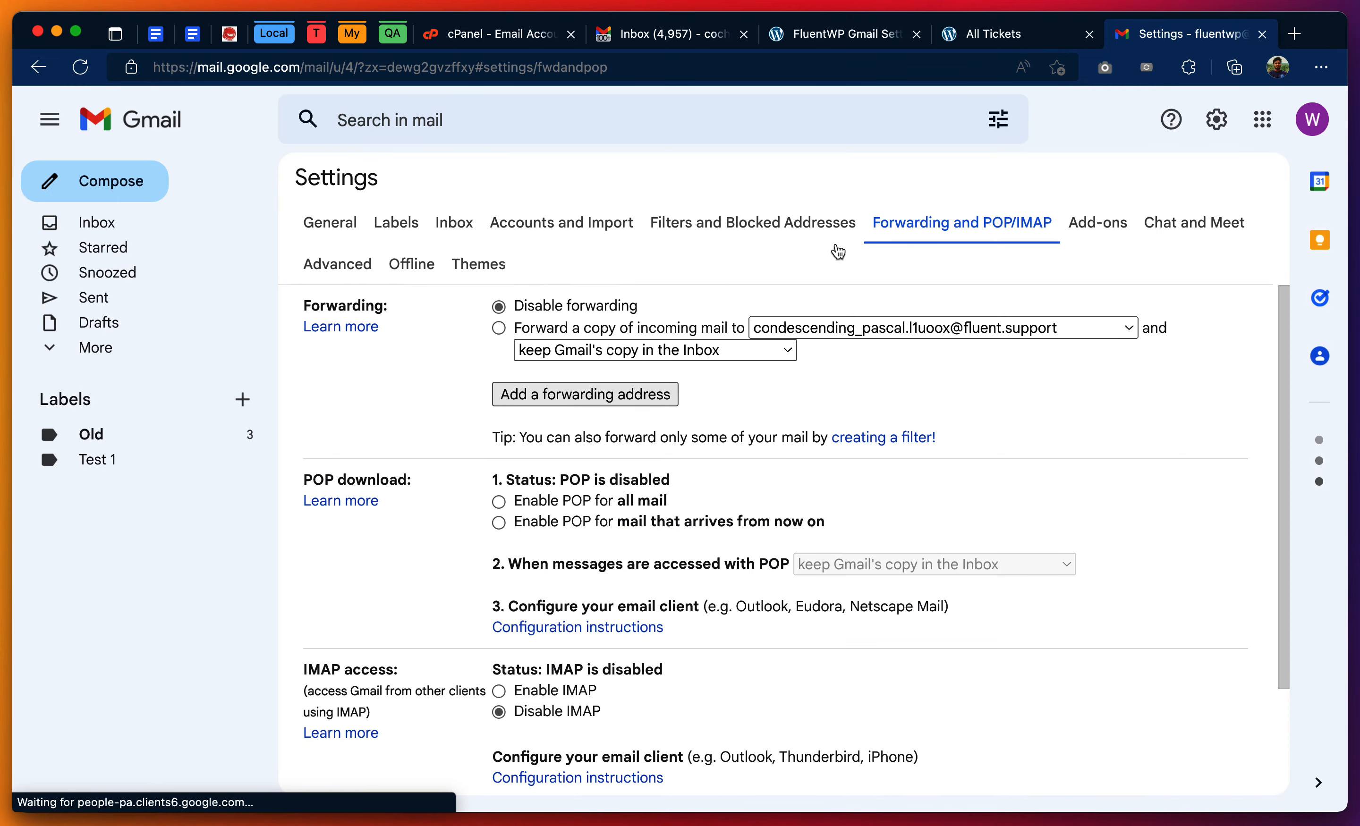
pyautogui.click(499, 329)
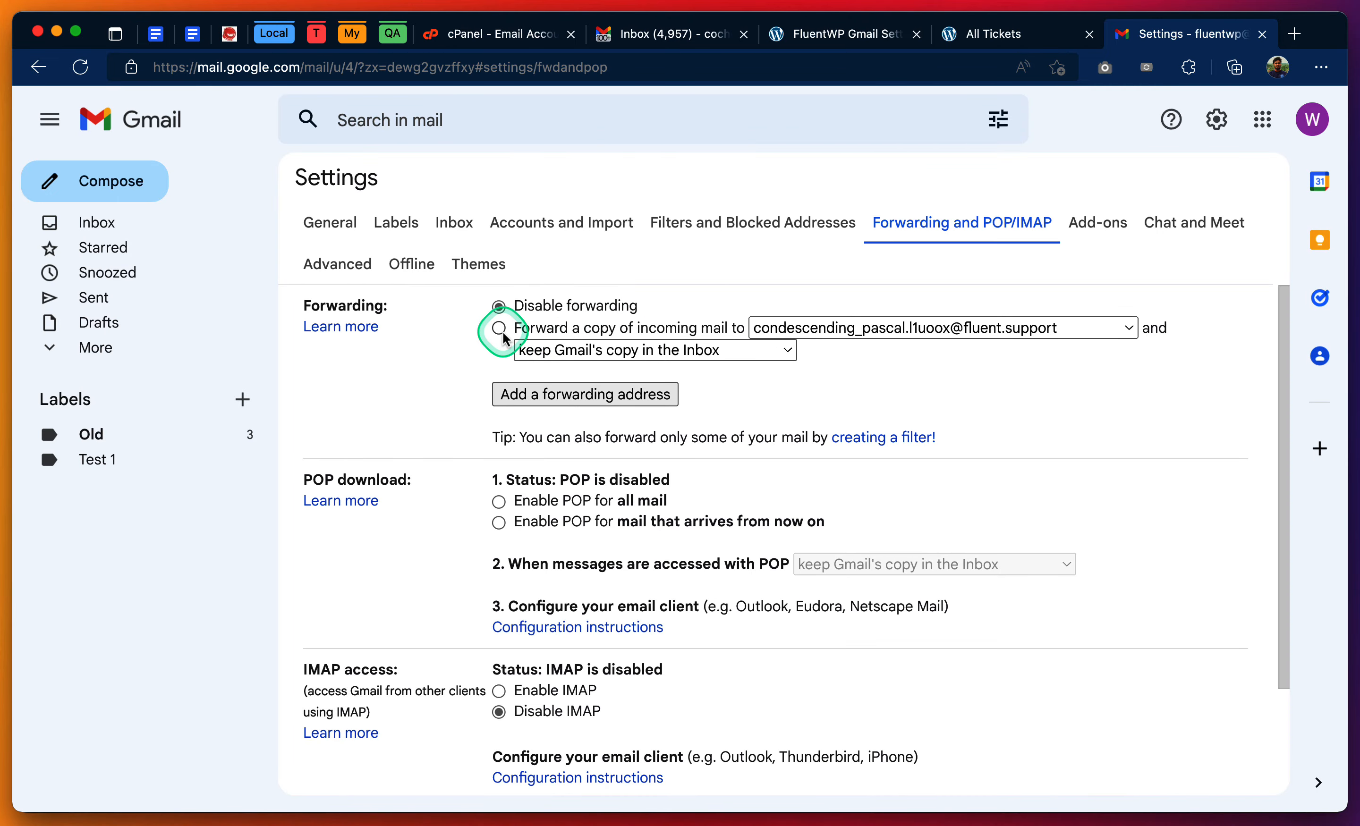
pyautogui.click(502, 334)
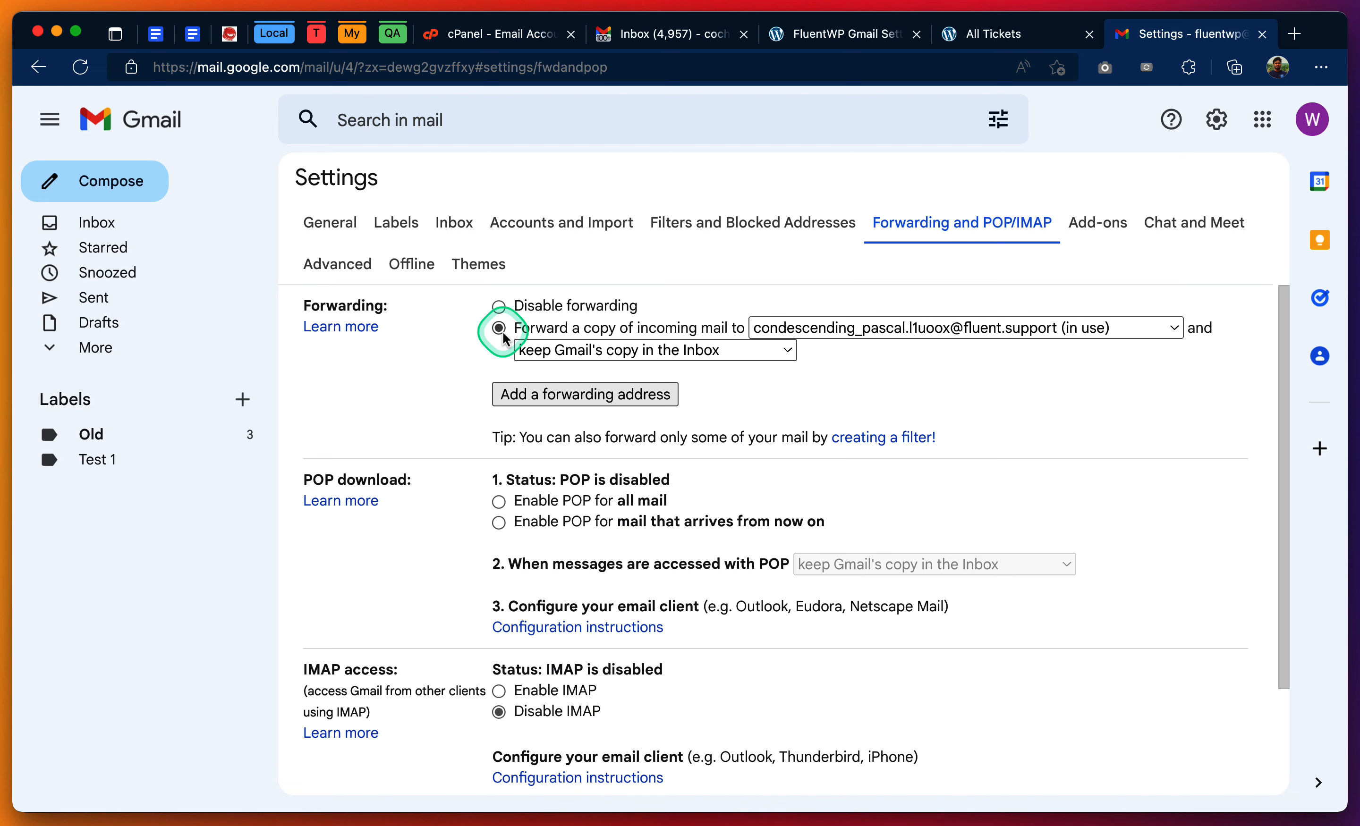
pyautogui.click(856, 330)
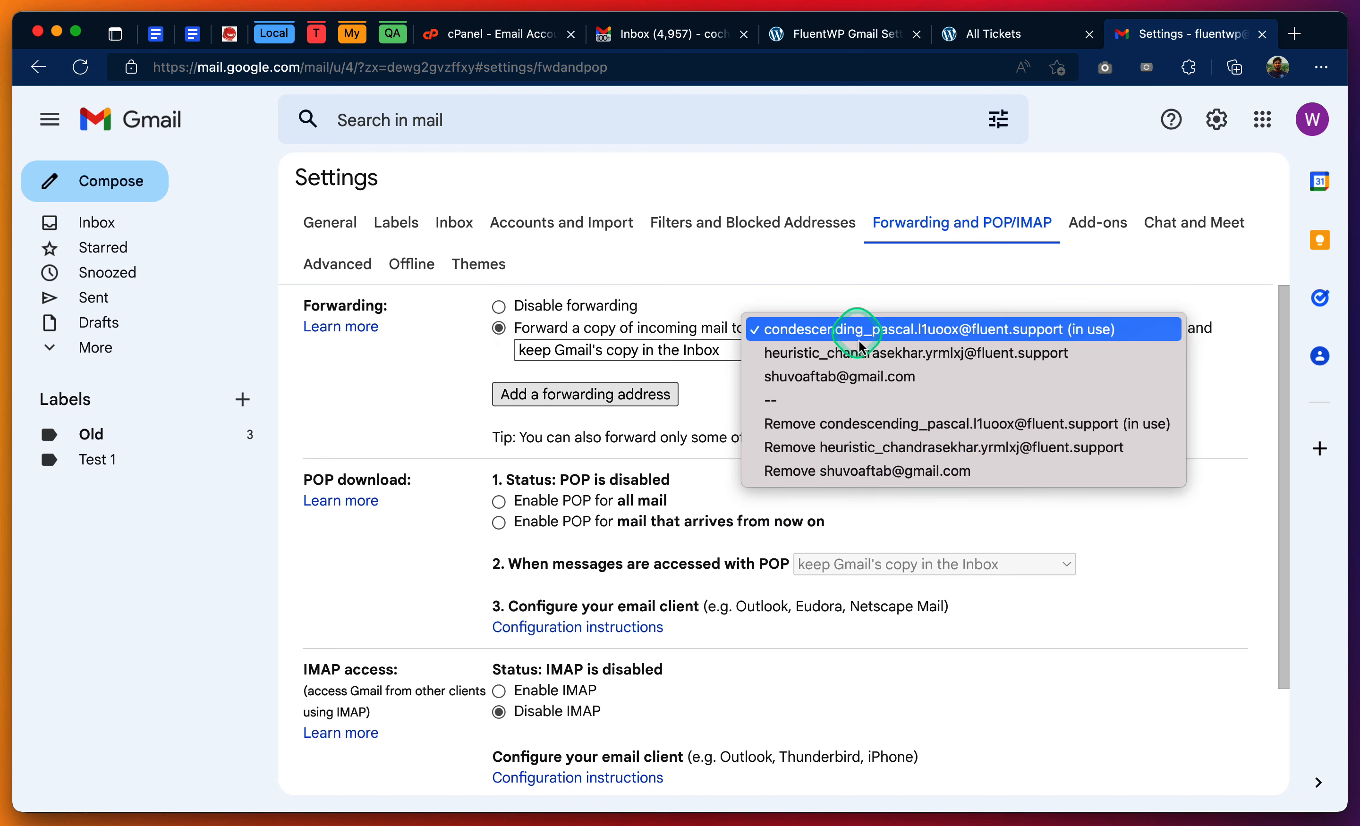
pyautogui.click(868, 353)
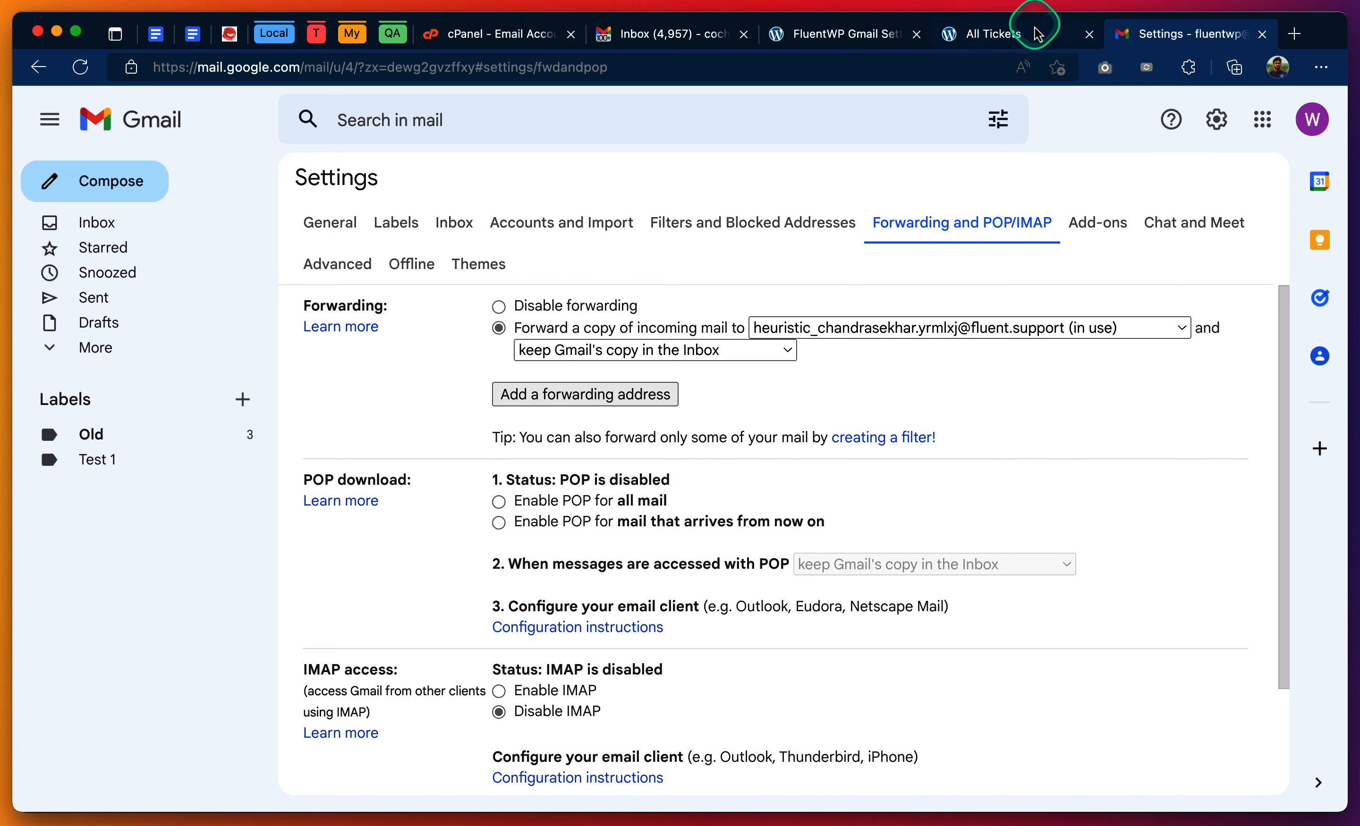
# - Compare the forwarding address with the one issued in the FluentWP Gmail piping settings, and save the Gmail forwarding changes
pyautogui.click(881, 31)
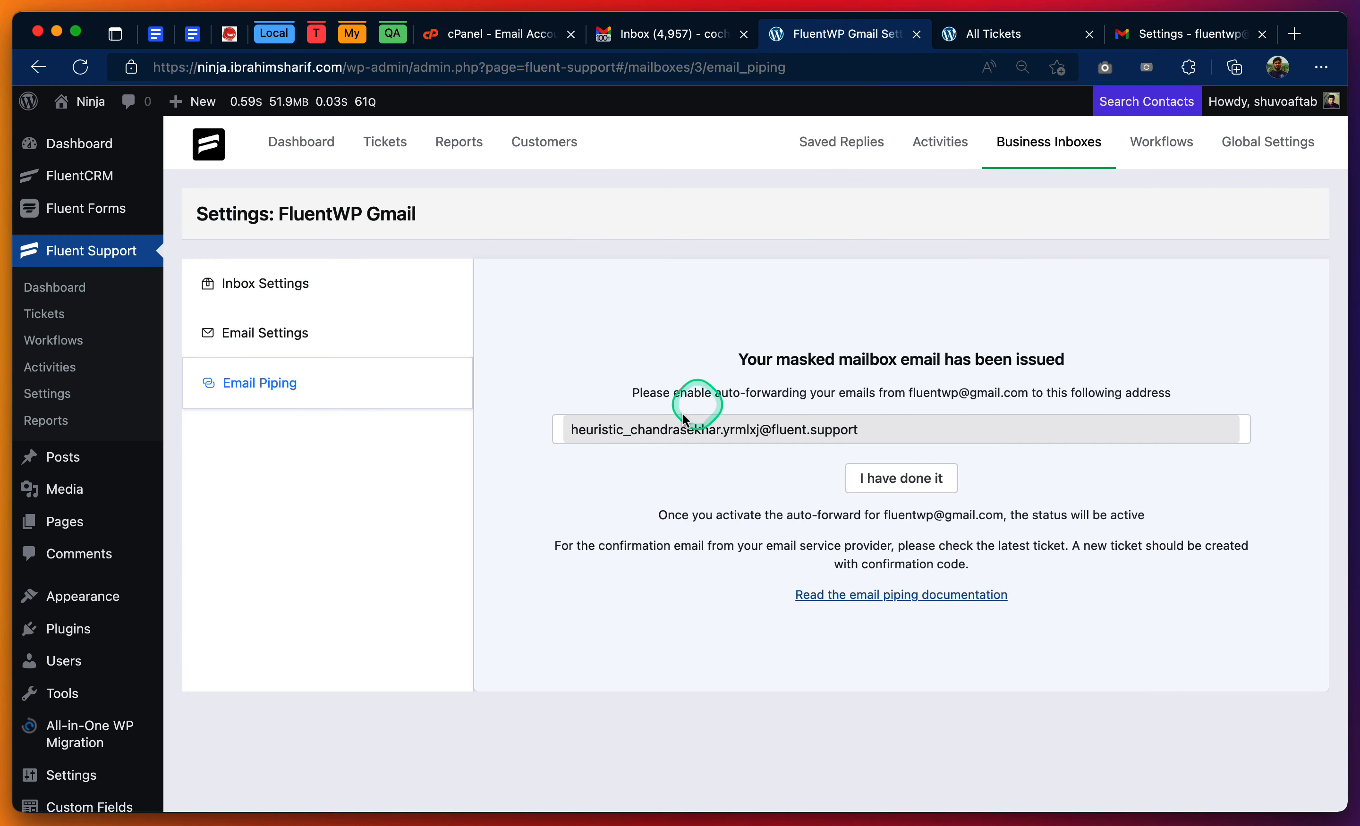
pyautogui.click(1154, 35)
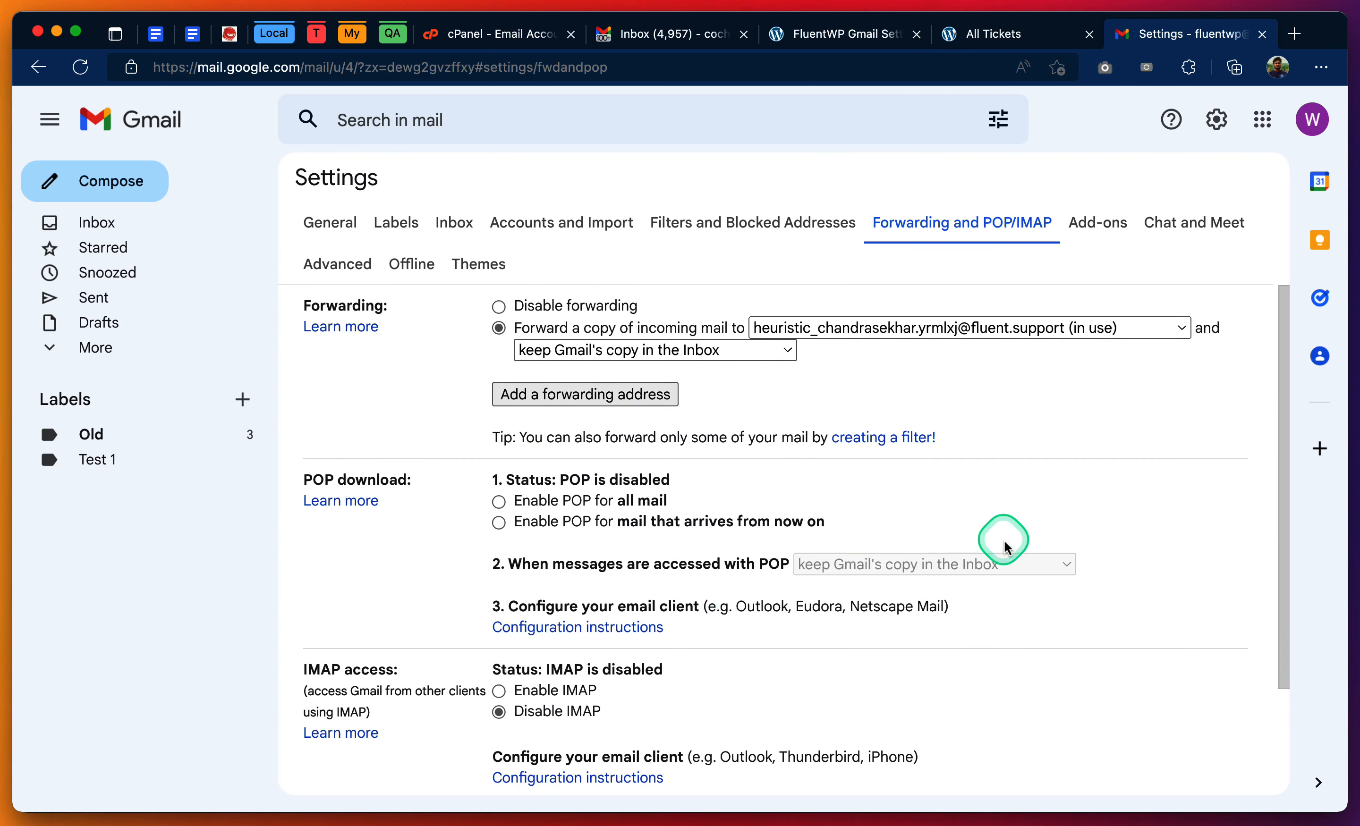
pyautogui.scroll(-3, 1002, 543)
pyautogui.click(741, 683)
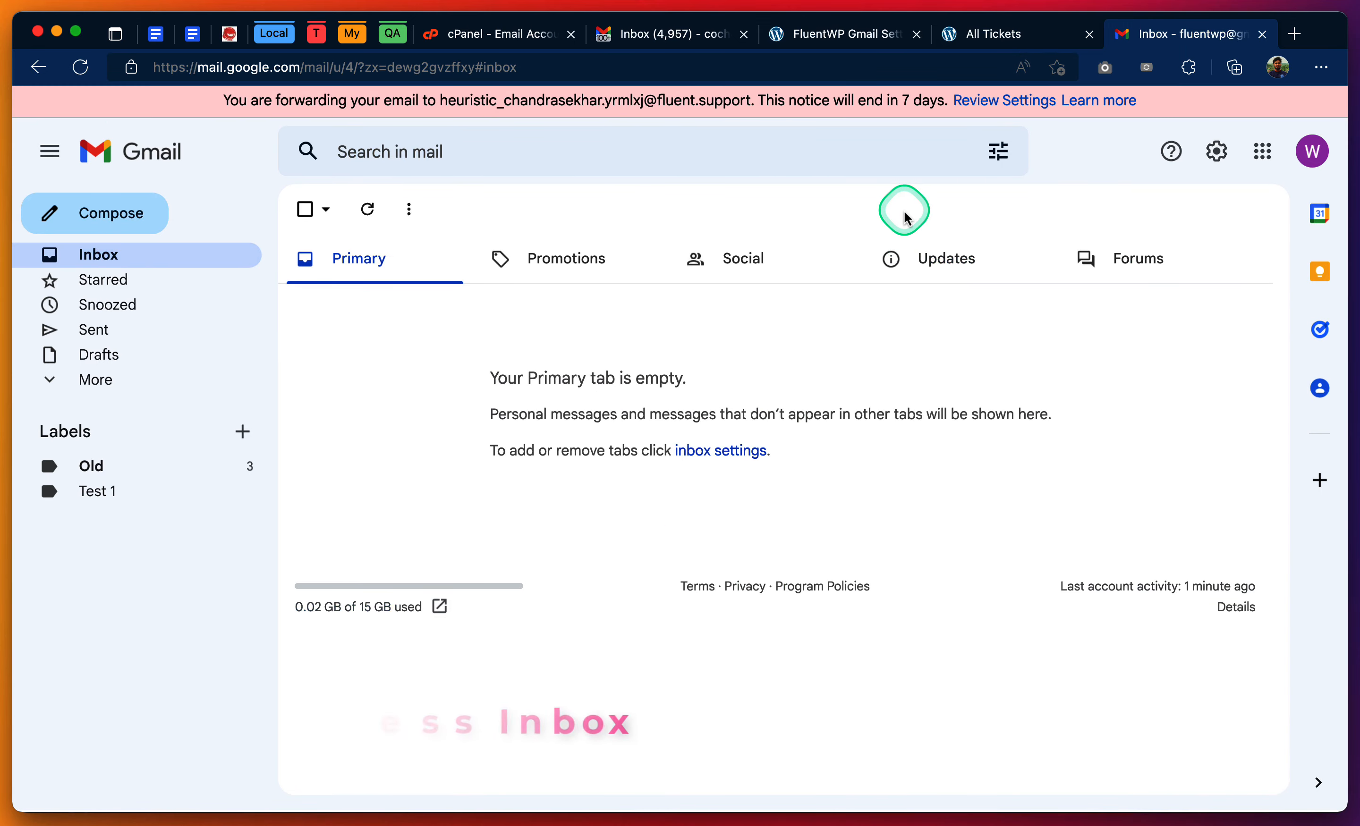
# - Check the Fluent Support ticket list and go back to the FluentWP Gmail inbox's email piping settings
pyautogui.click(996, 35)
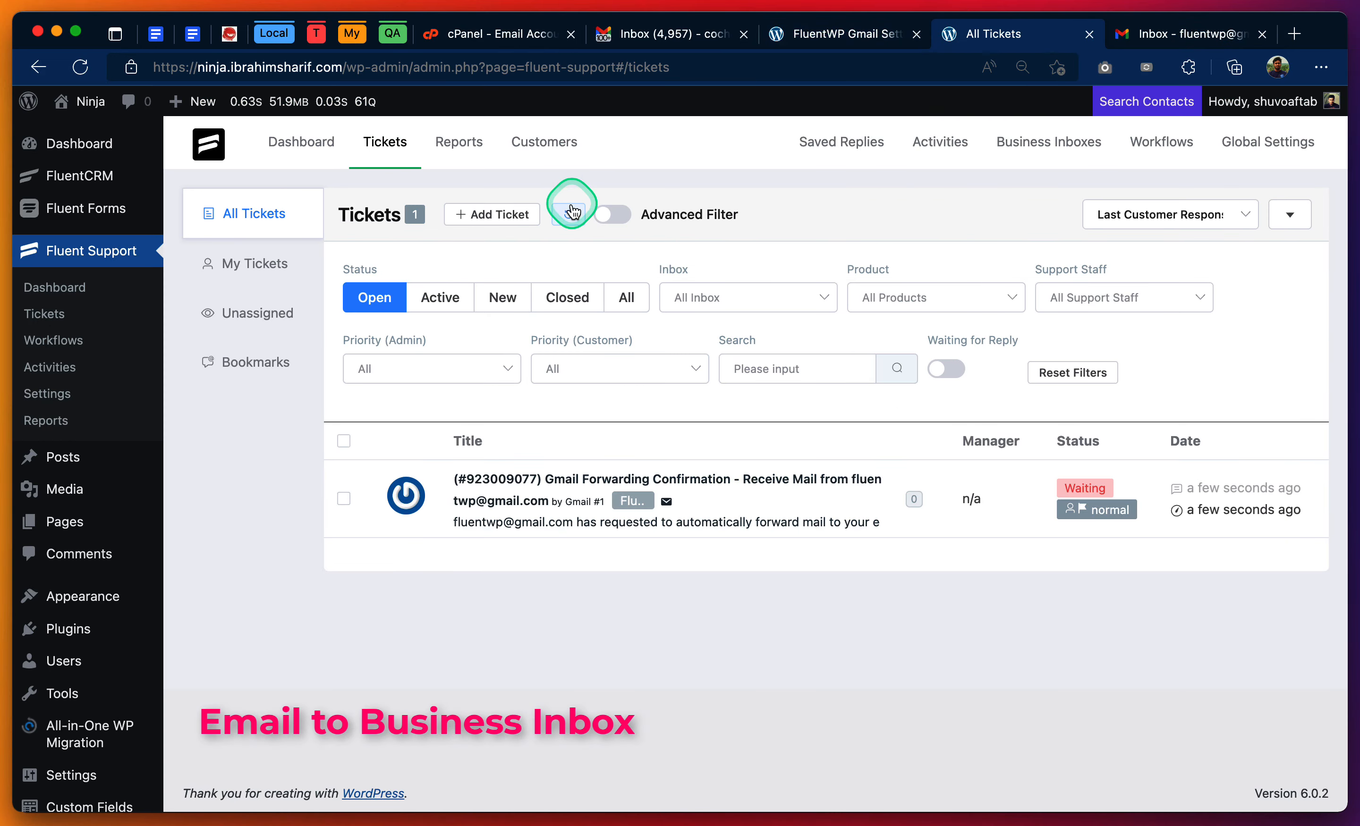
pyautogui.click(1175, 33)
pyautogui.click(857, 34)
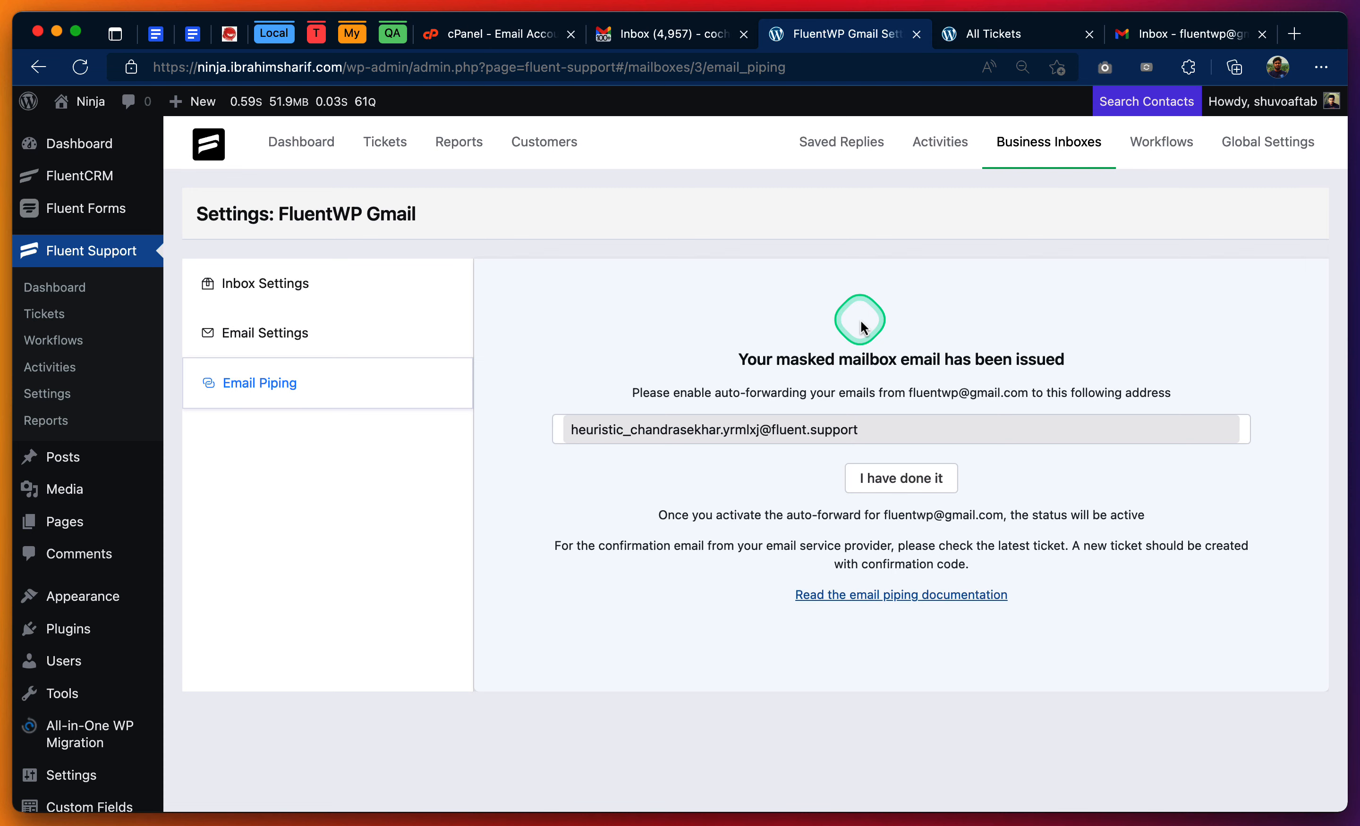
# - Switch to the business Gmail inbox and check which account address it is signed in with
pyautogui.click(1174, 35)
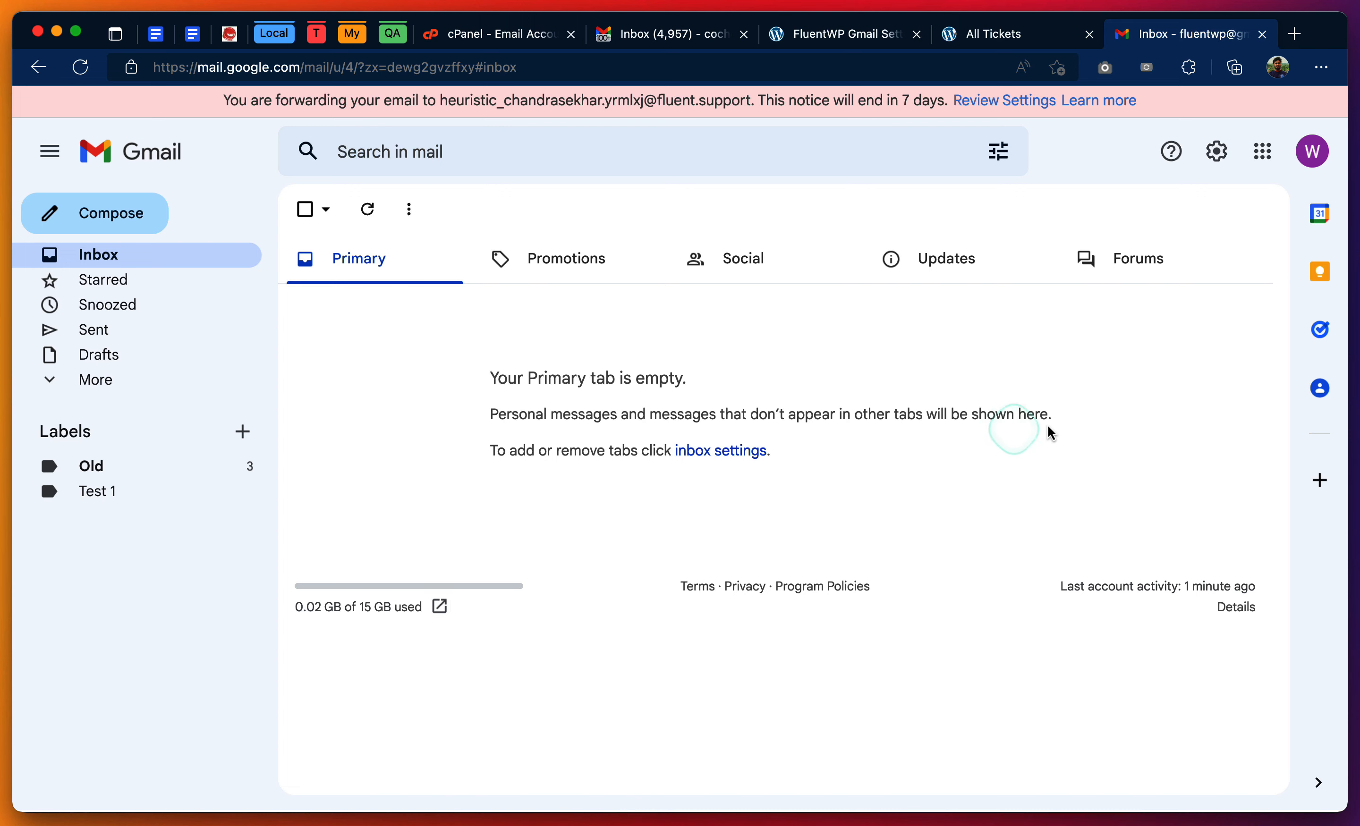
pyautogui.click(1303, 157)
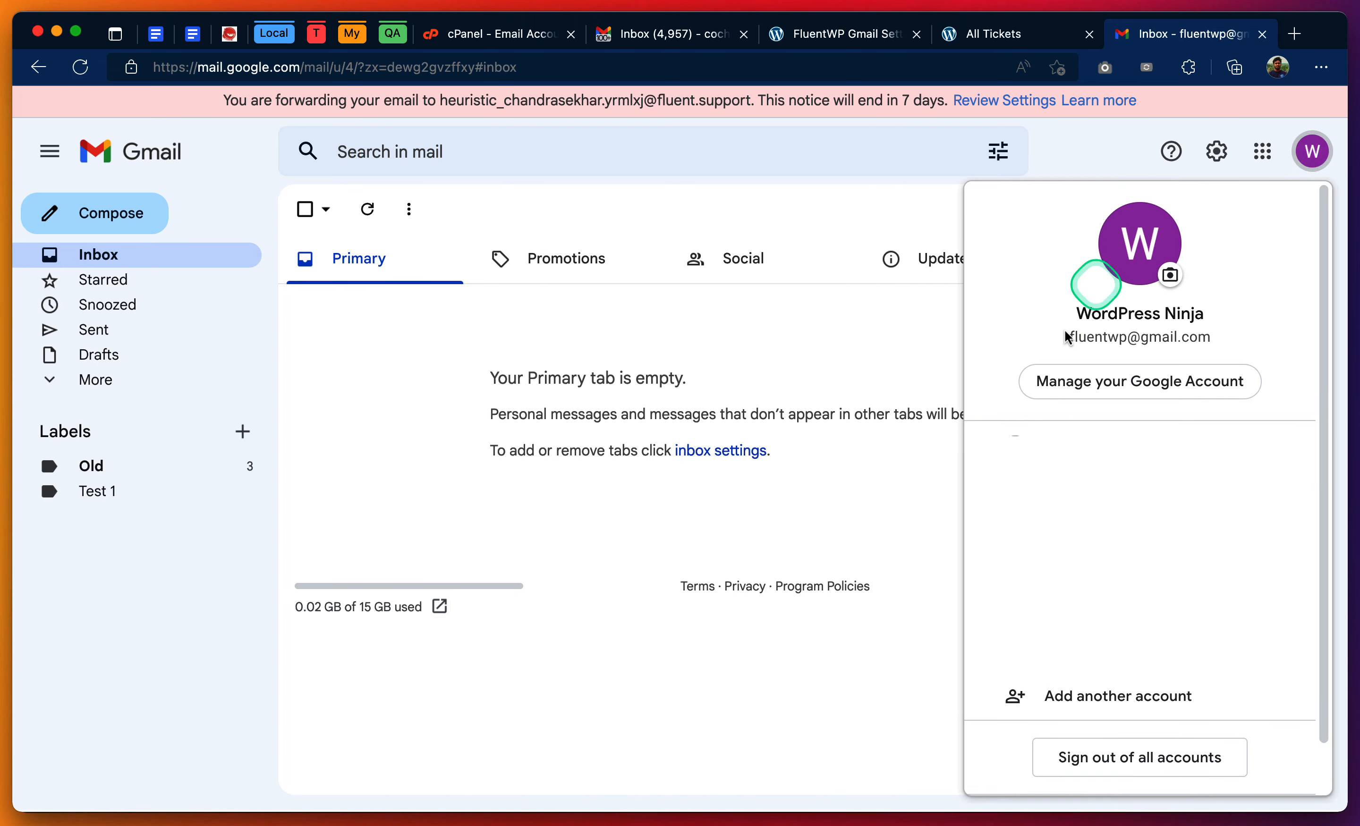
pyautogui.moveTo(1070, 336); pyautogui.dragTo(1209, 336)
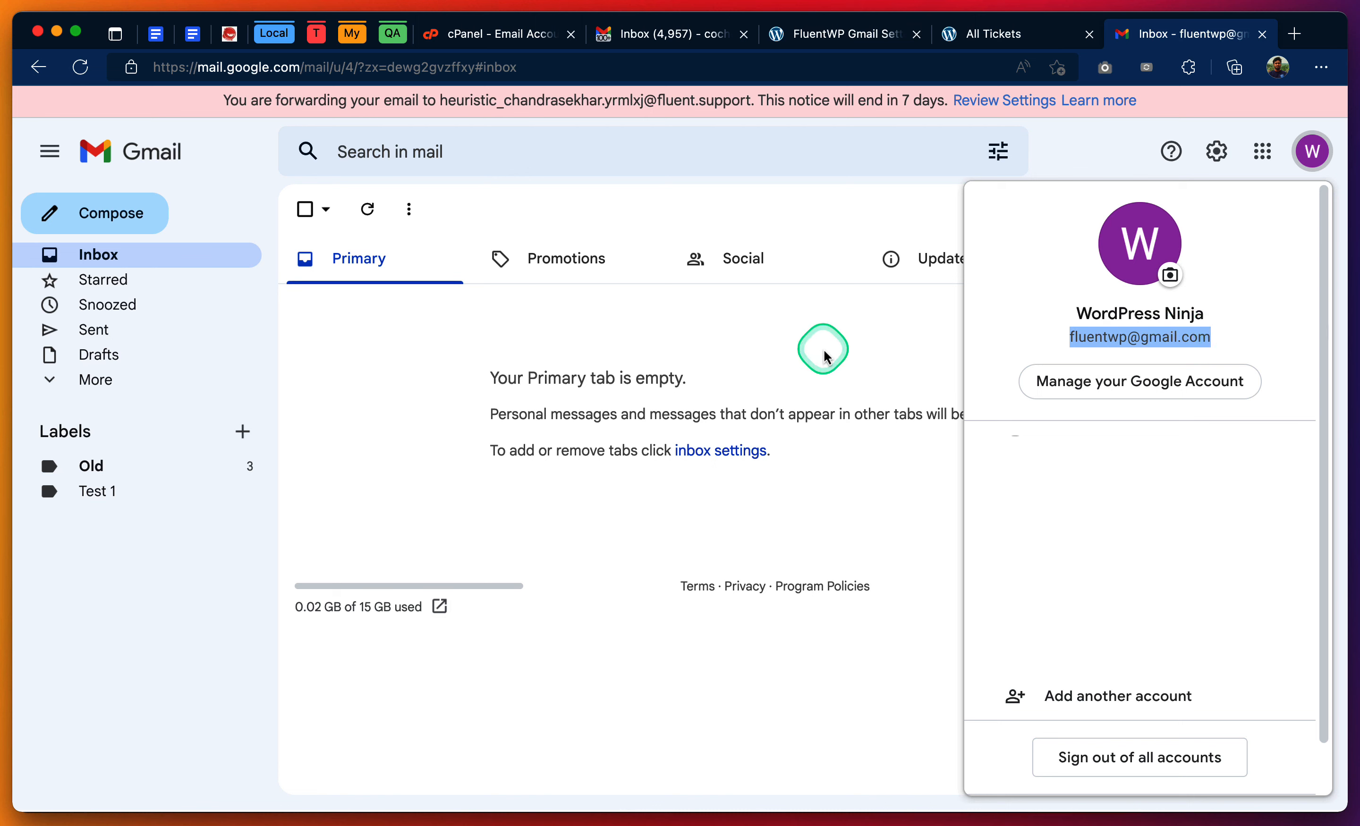
pyautogui.click(823, 345)
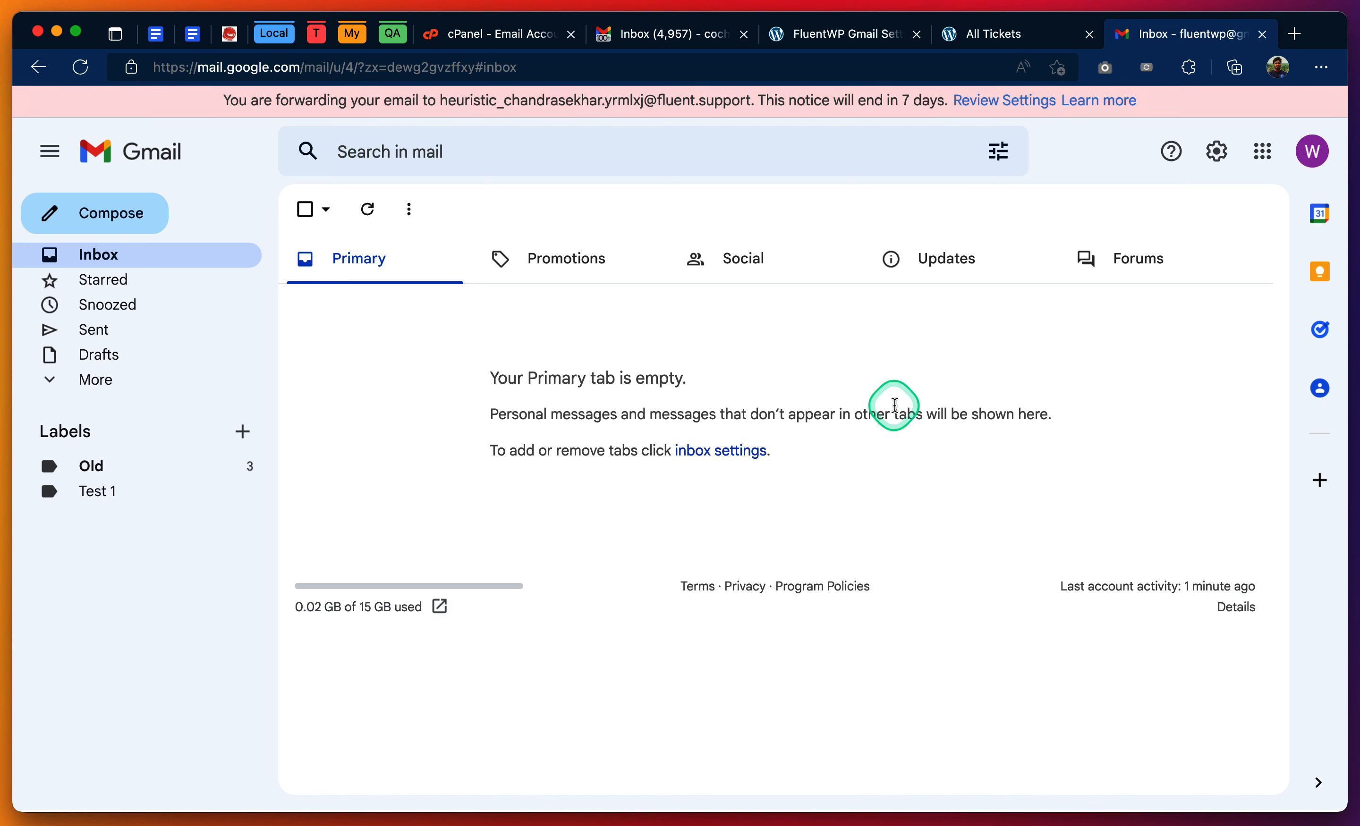
# - From the customer's Gmail account, send FluentWP Gmail a message with subject "Ticket #1" and body "Ticket Body"
pyautogui.click(686, 35)
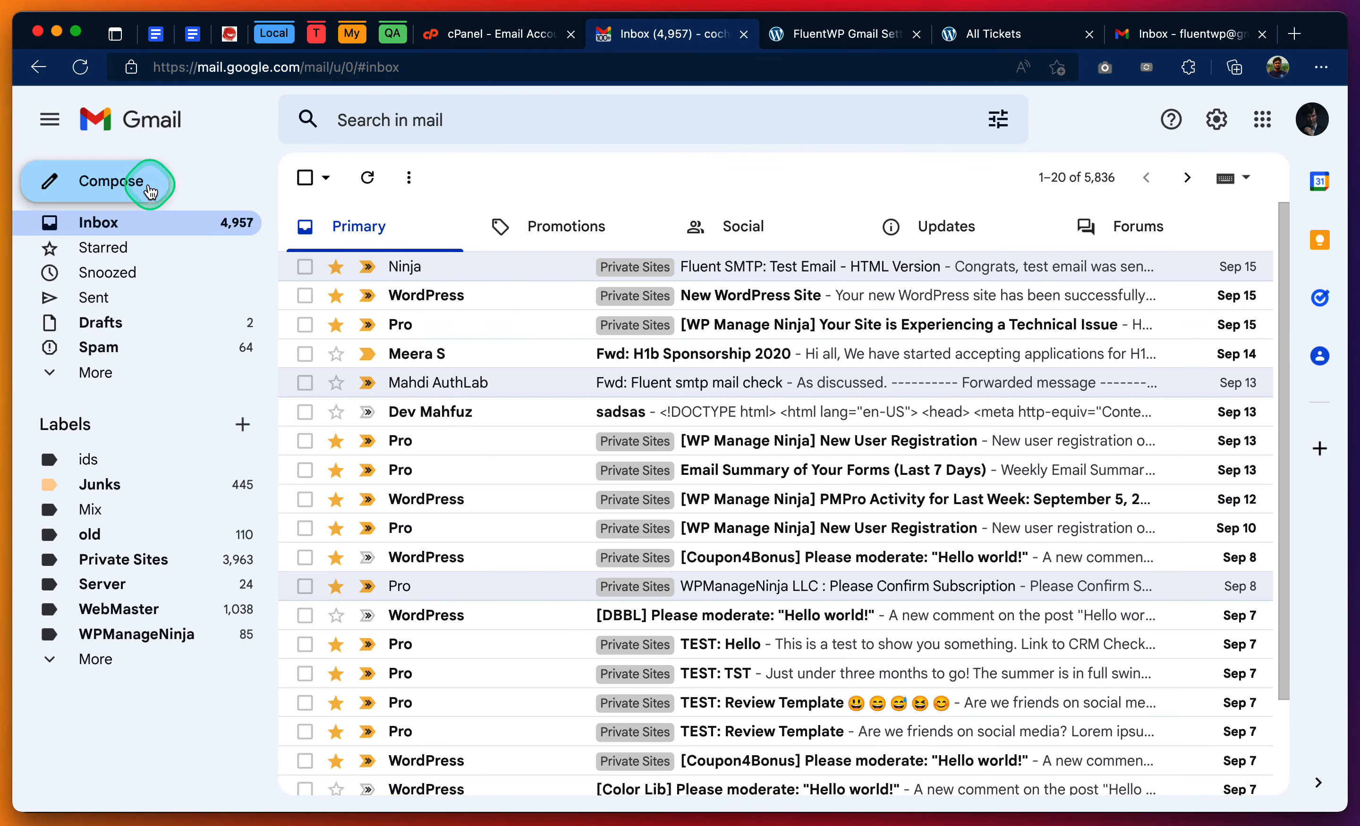
pyautogui.click(122, 180)
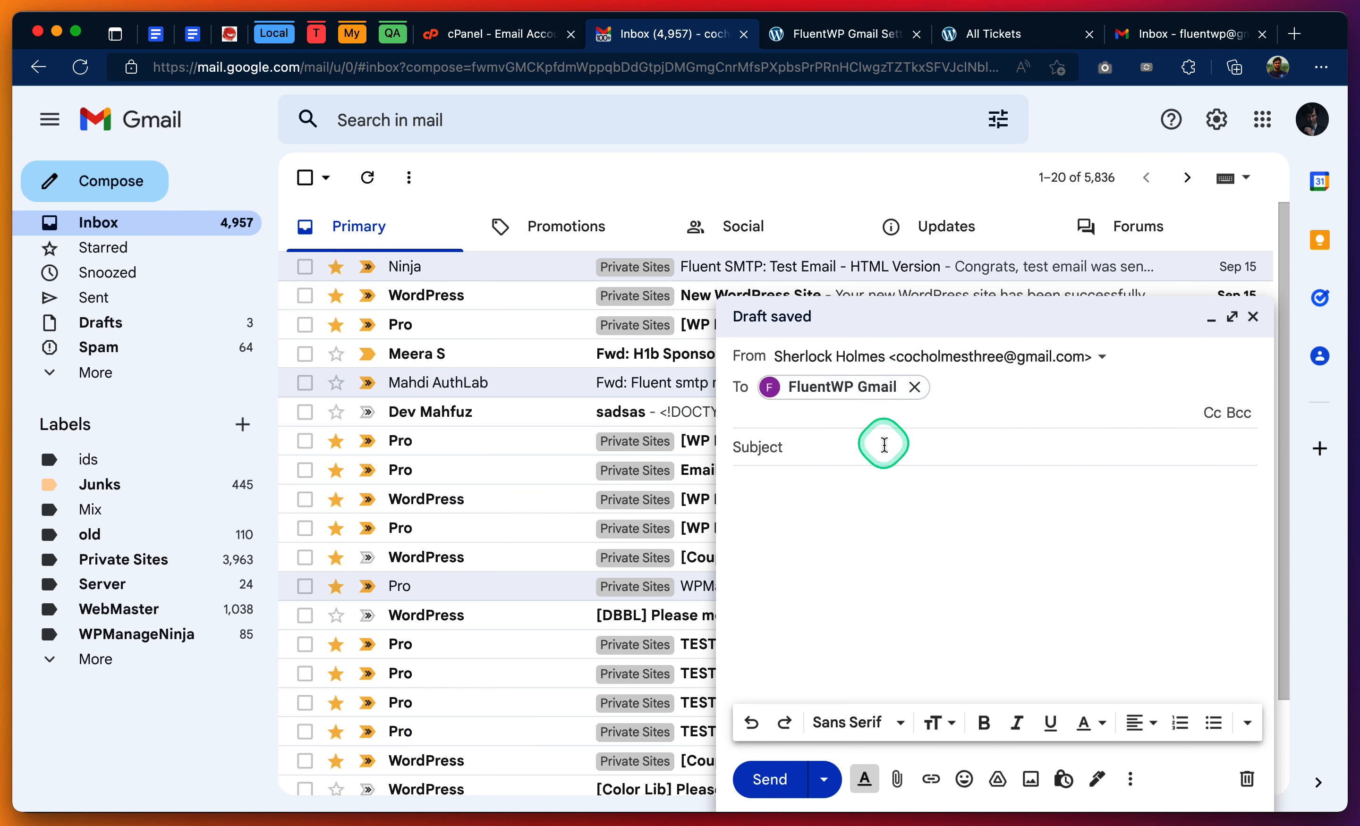
pyautogui.click(884, 445)
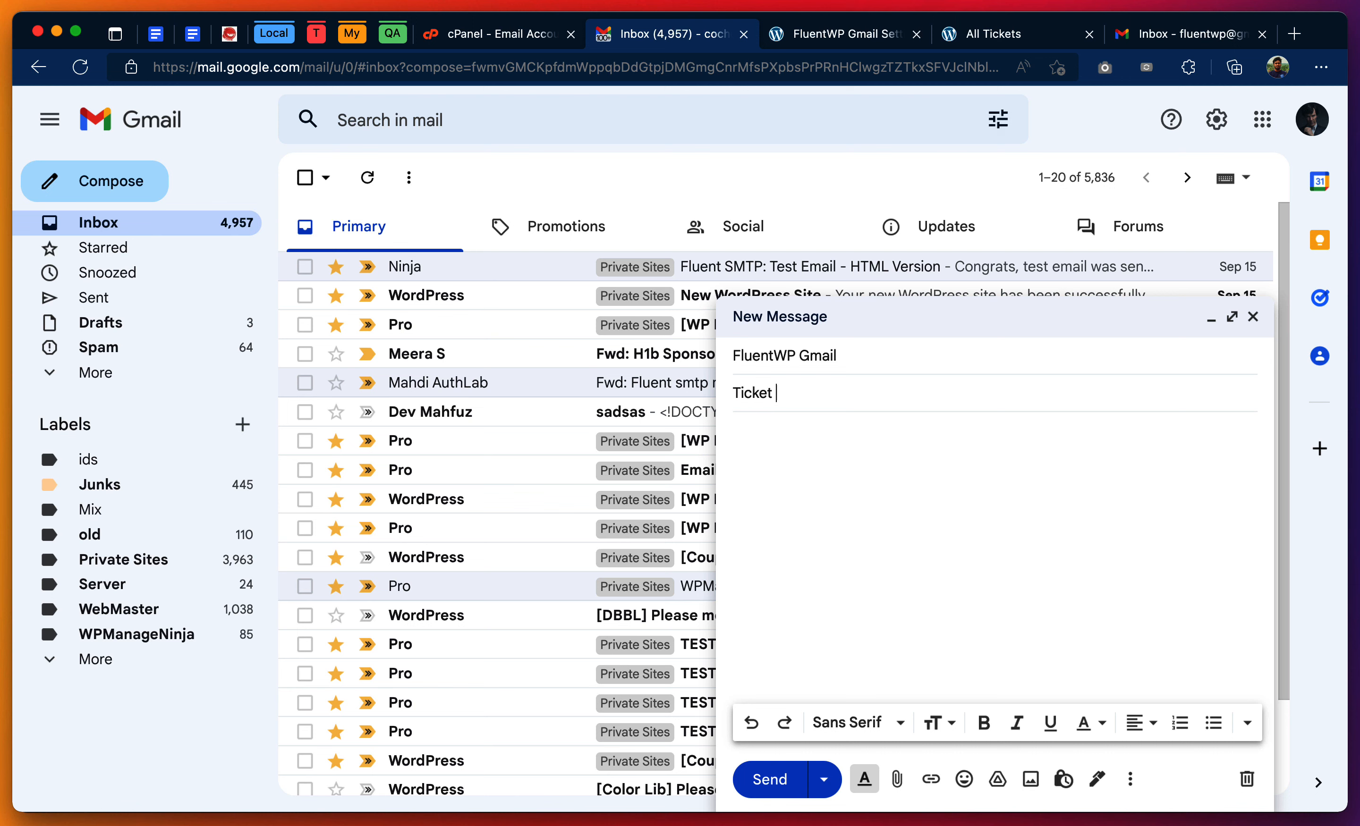
pyautogui.click(915, 519)
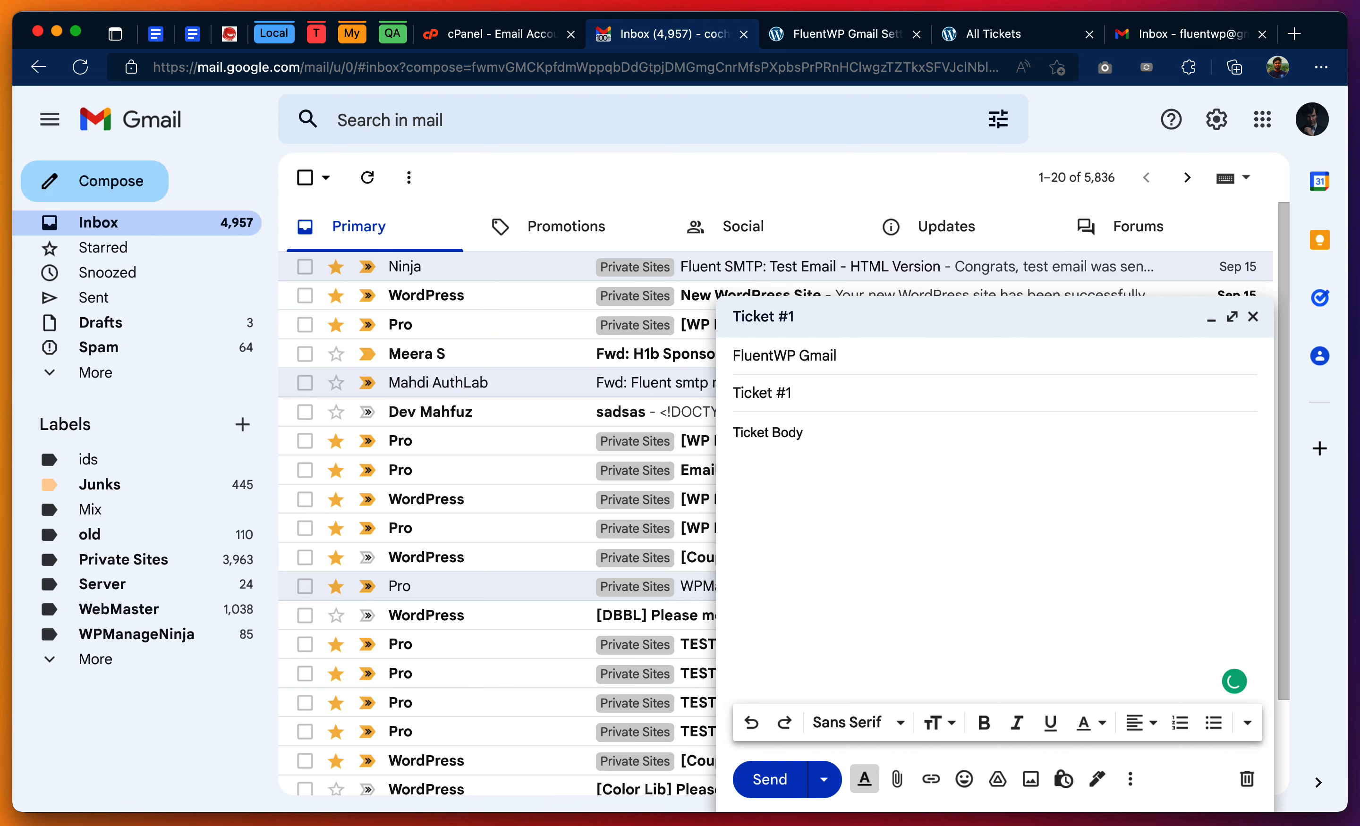
pyautogui.click(770, 779)
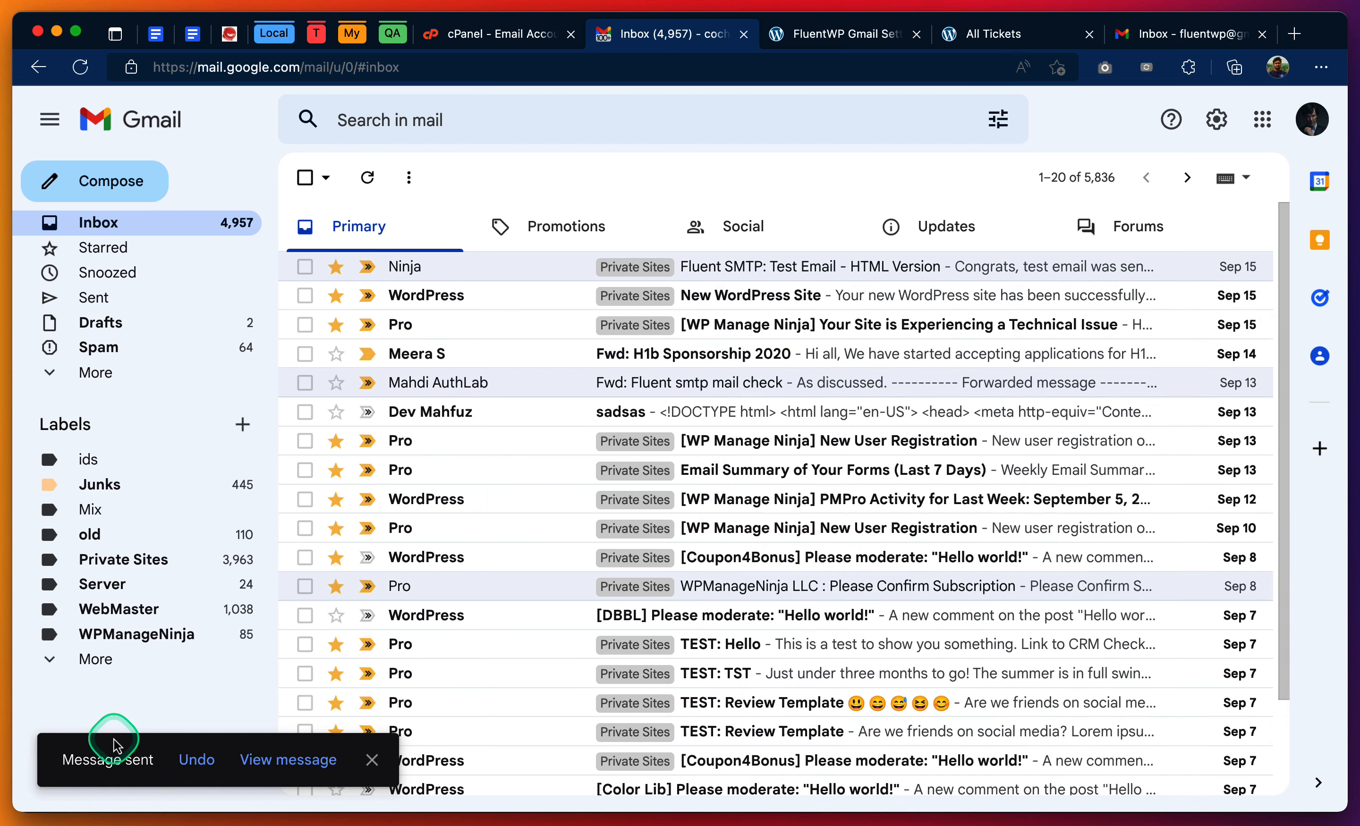
# - Refresh the business Gmail inbox, open the "Ticket #1" message and check its sender and recipient details
pyautogui.click(1186, 37)
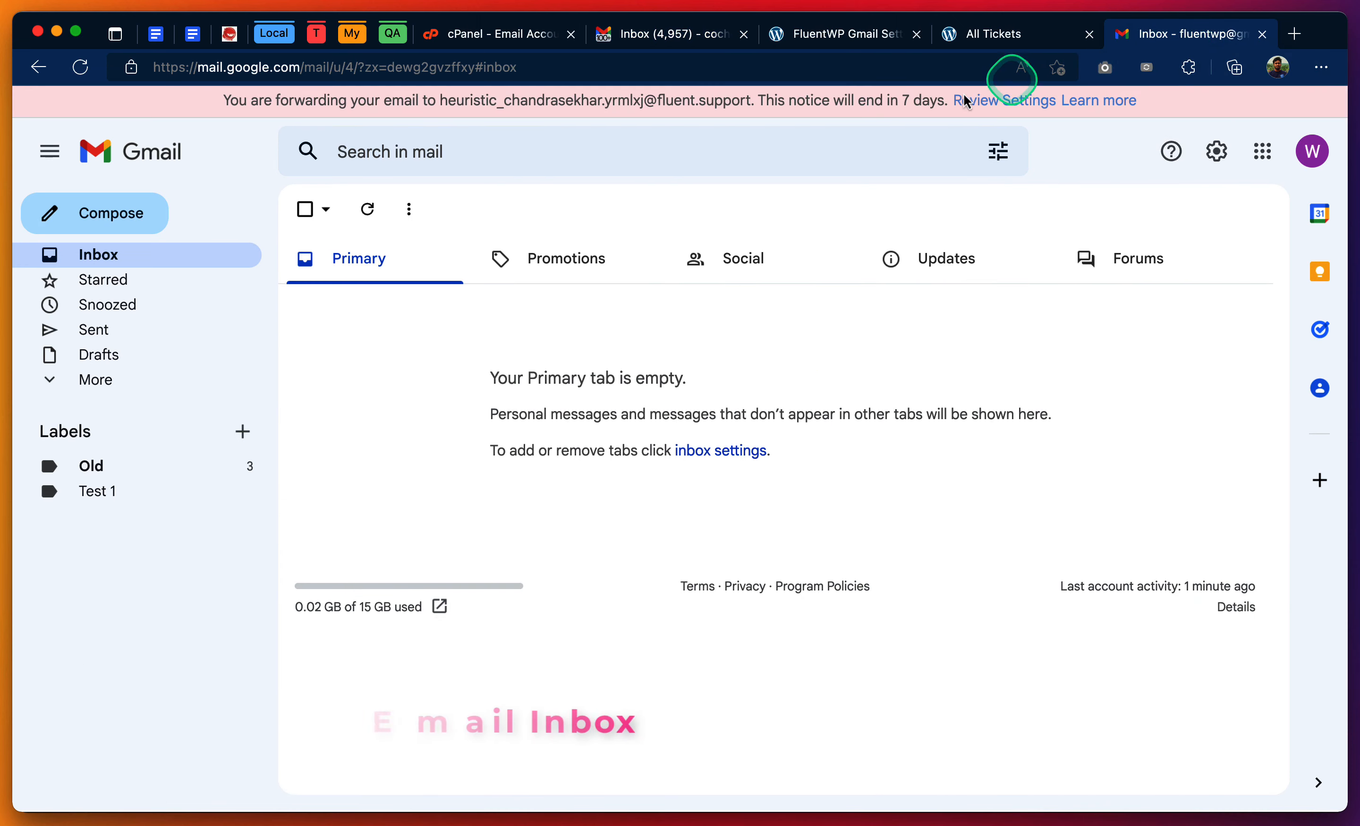
pyautogui.click(373, 211)
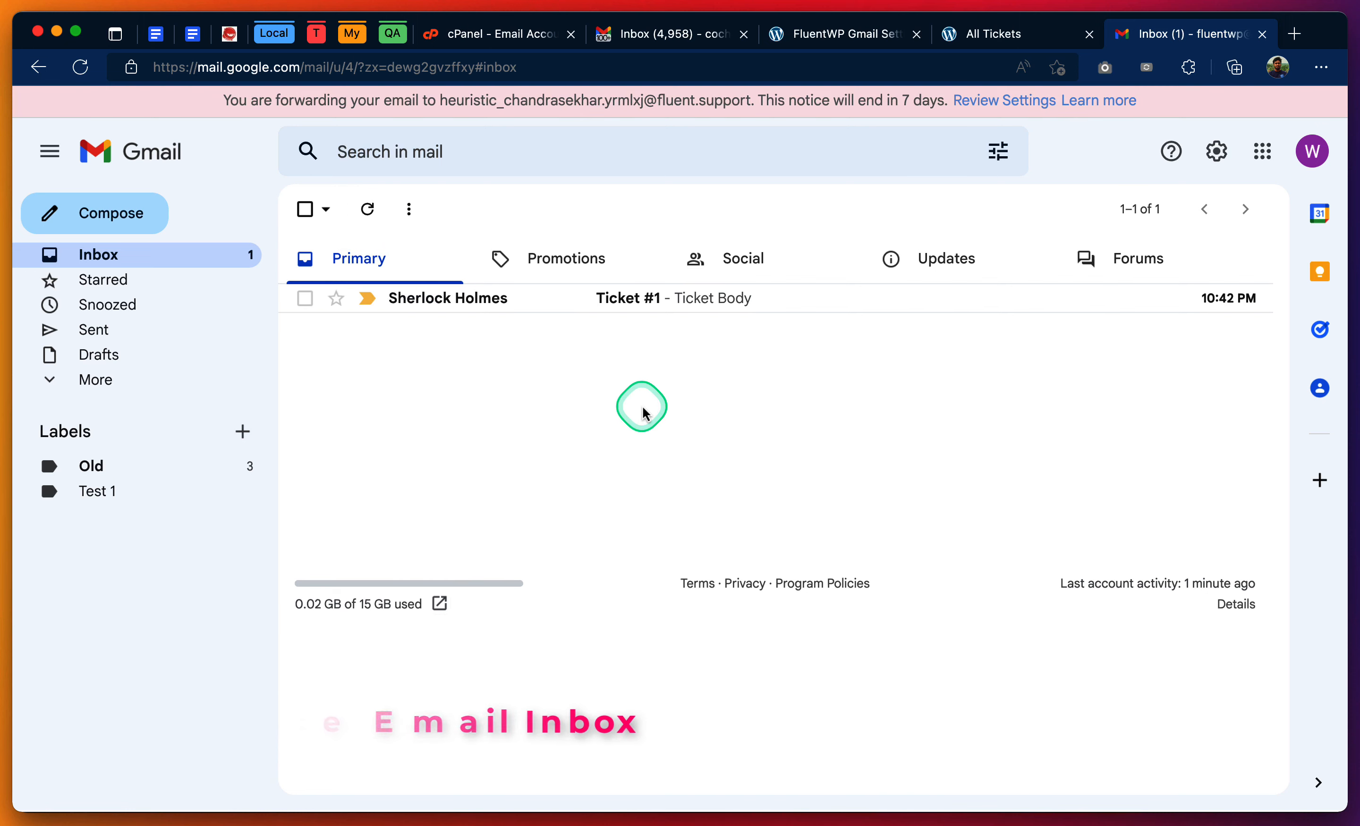
pyautogui.click(717, 307)
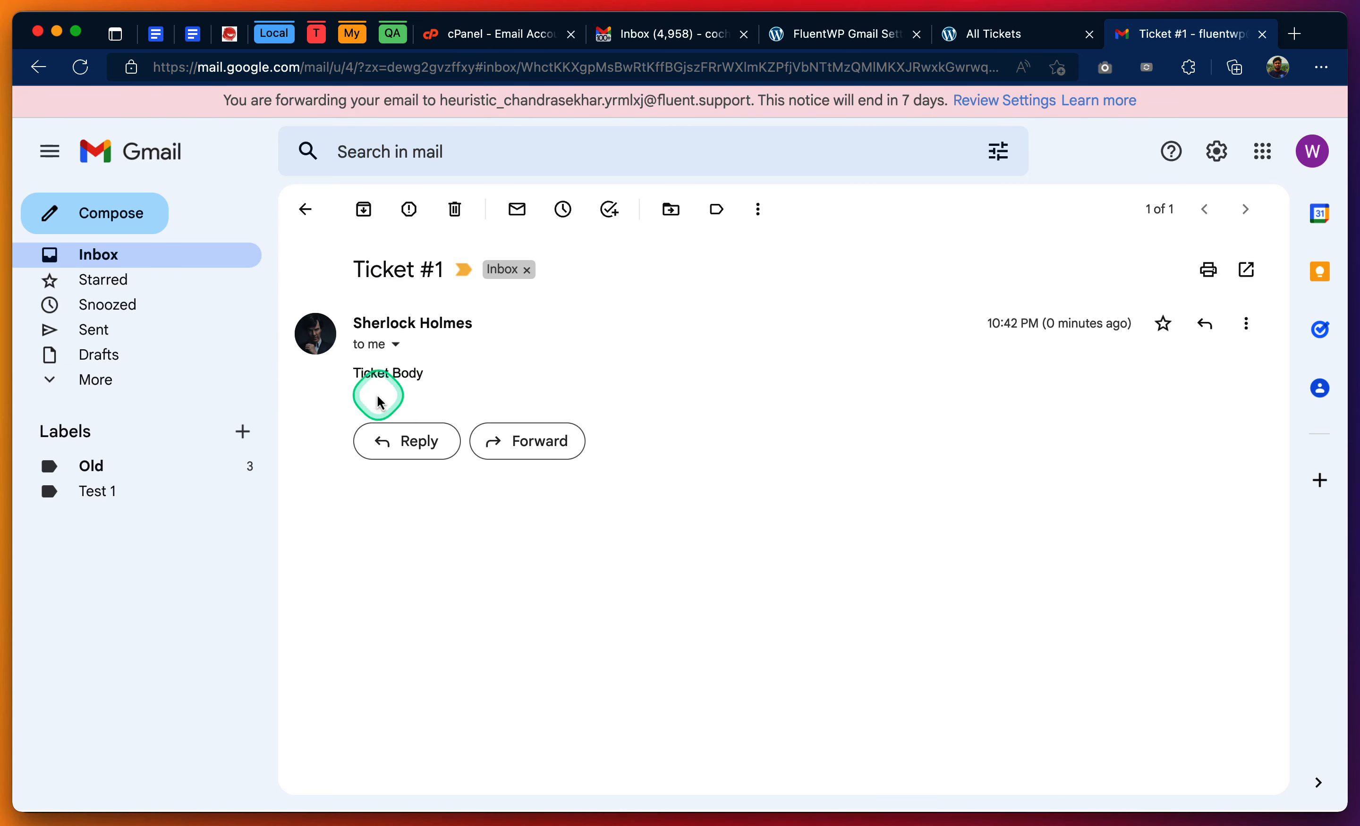
pyautogui.click(397, 348)
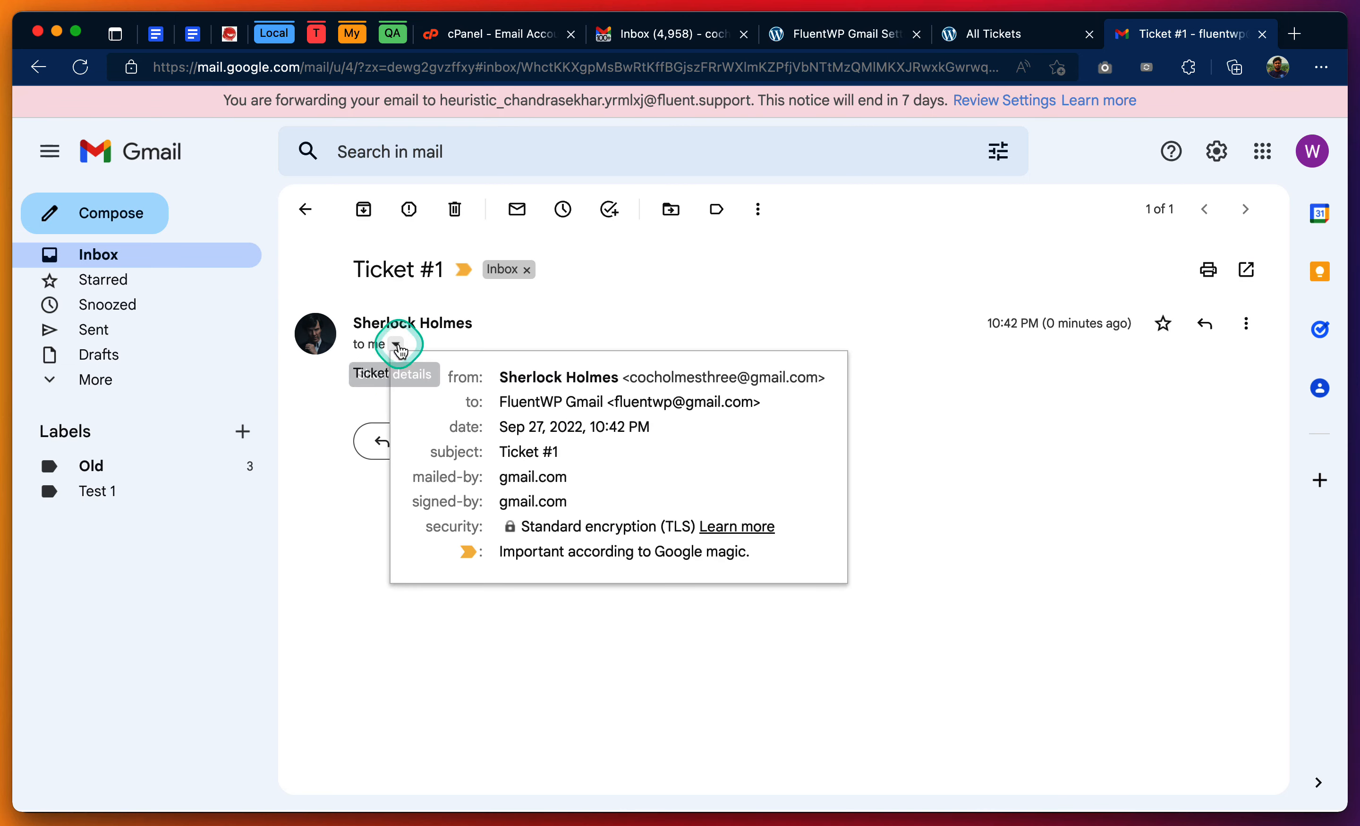
pyautogui.click(940, 328)
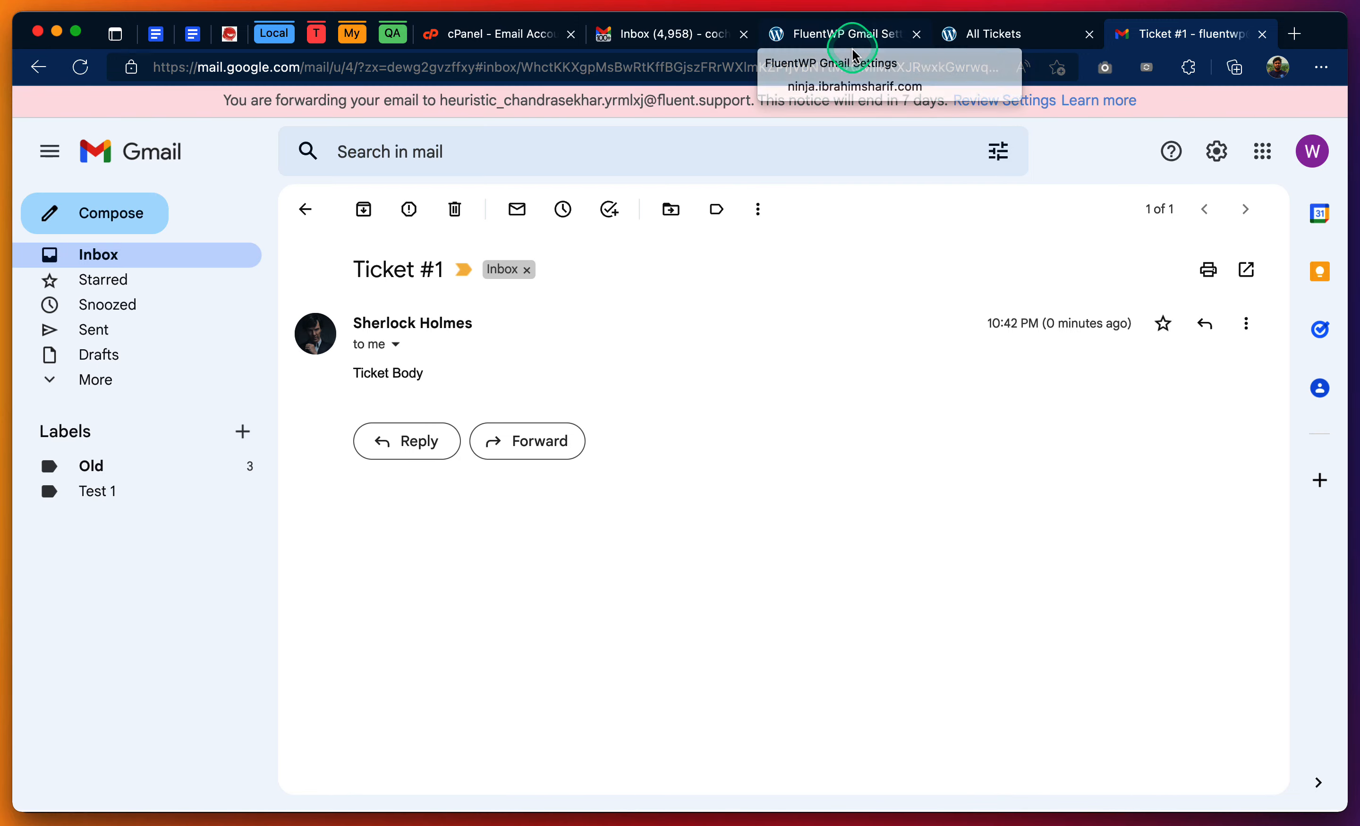
# - Mark auto-forwarding as done in the FluentWP Gmail inbox's email piping settings
pyautogui.click(868, 35)
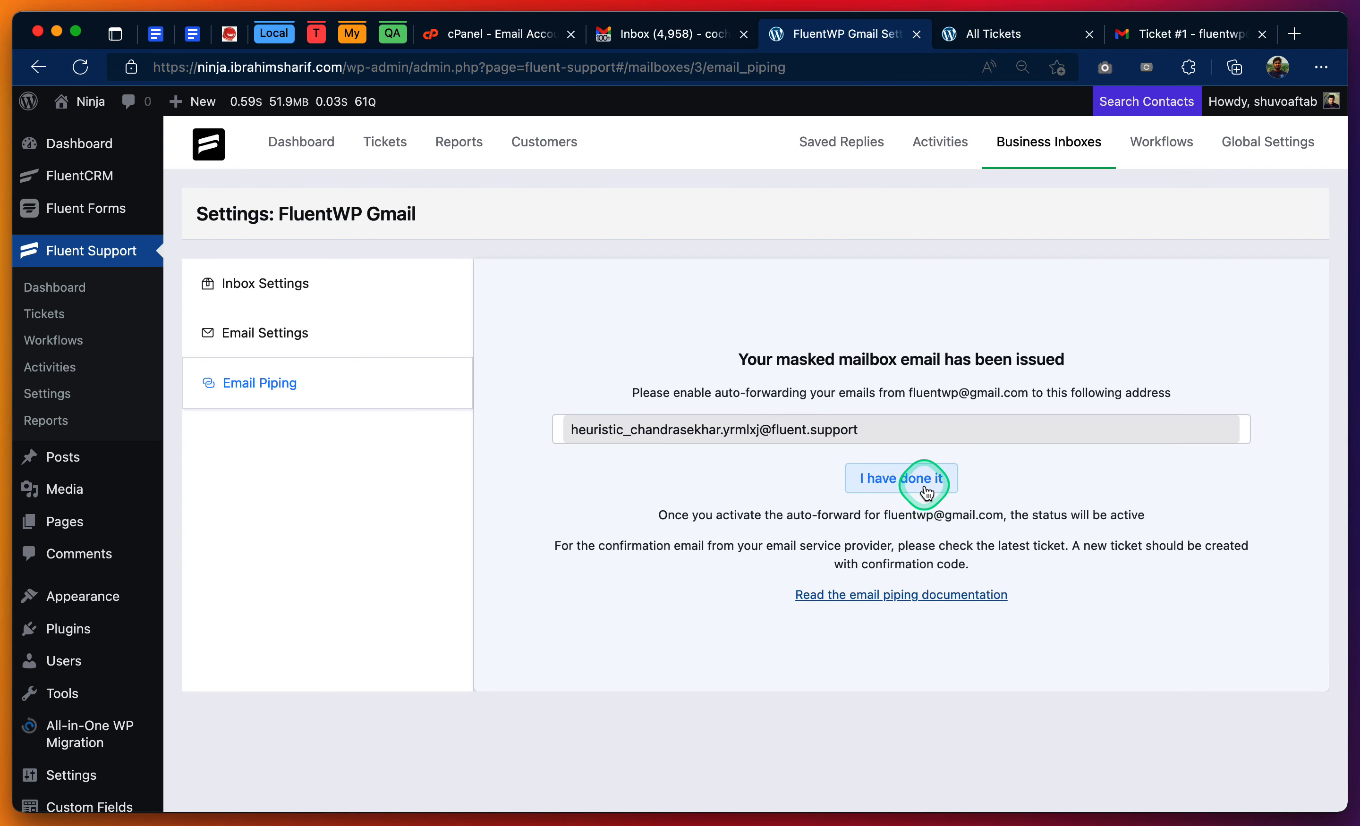
pyautogui.click(902, 481)
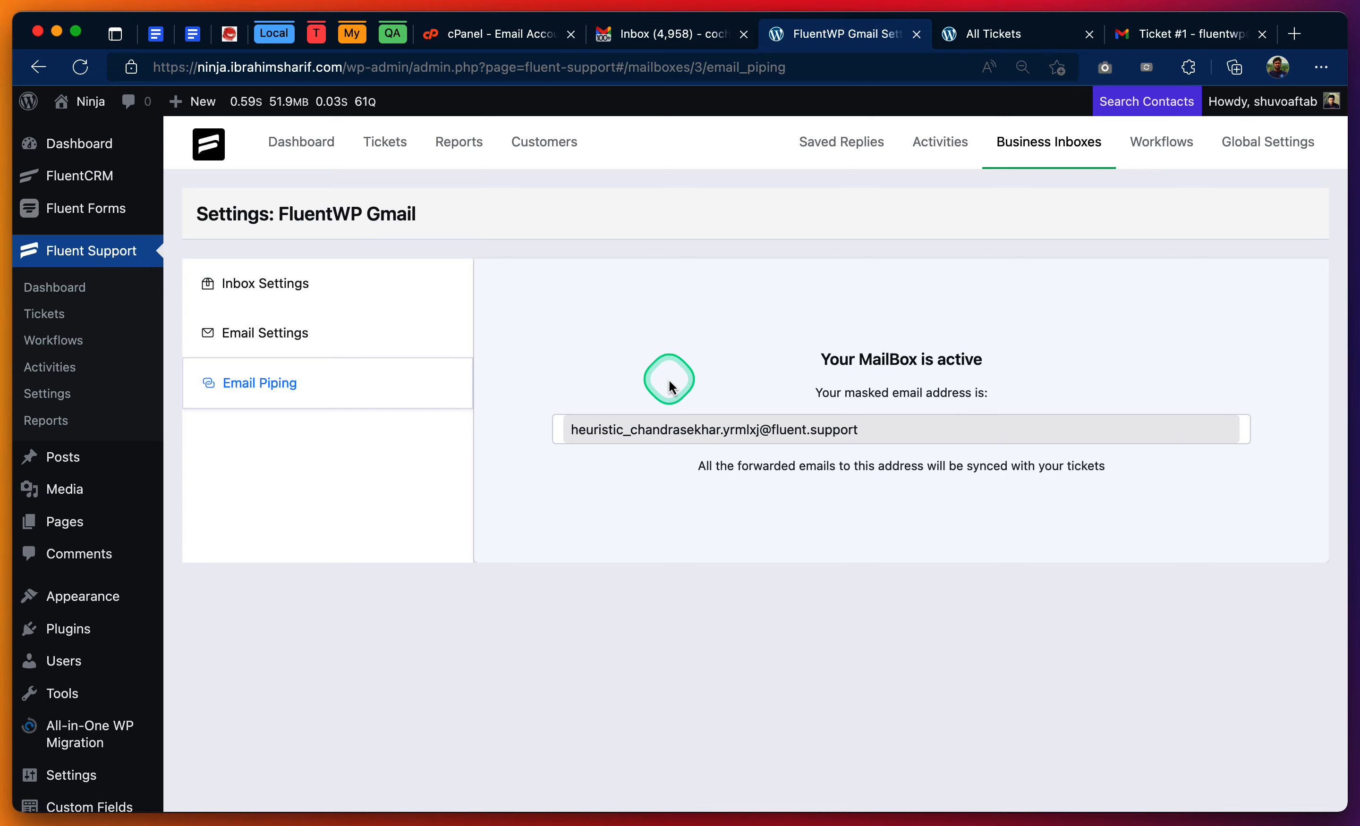
# - Refresh the Fluent Support ticket list and open the piped Ticket #1
pyautogui.click(997, 44)
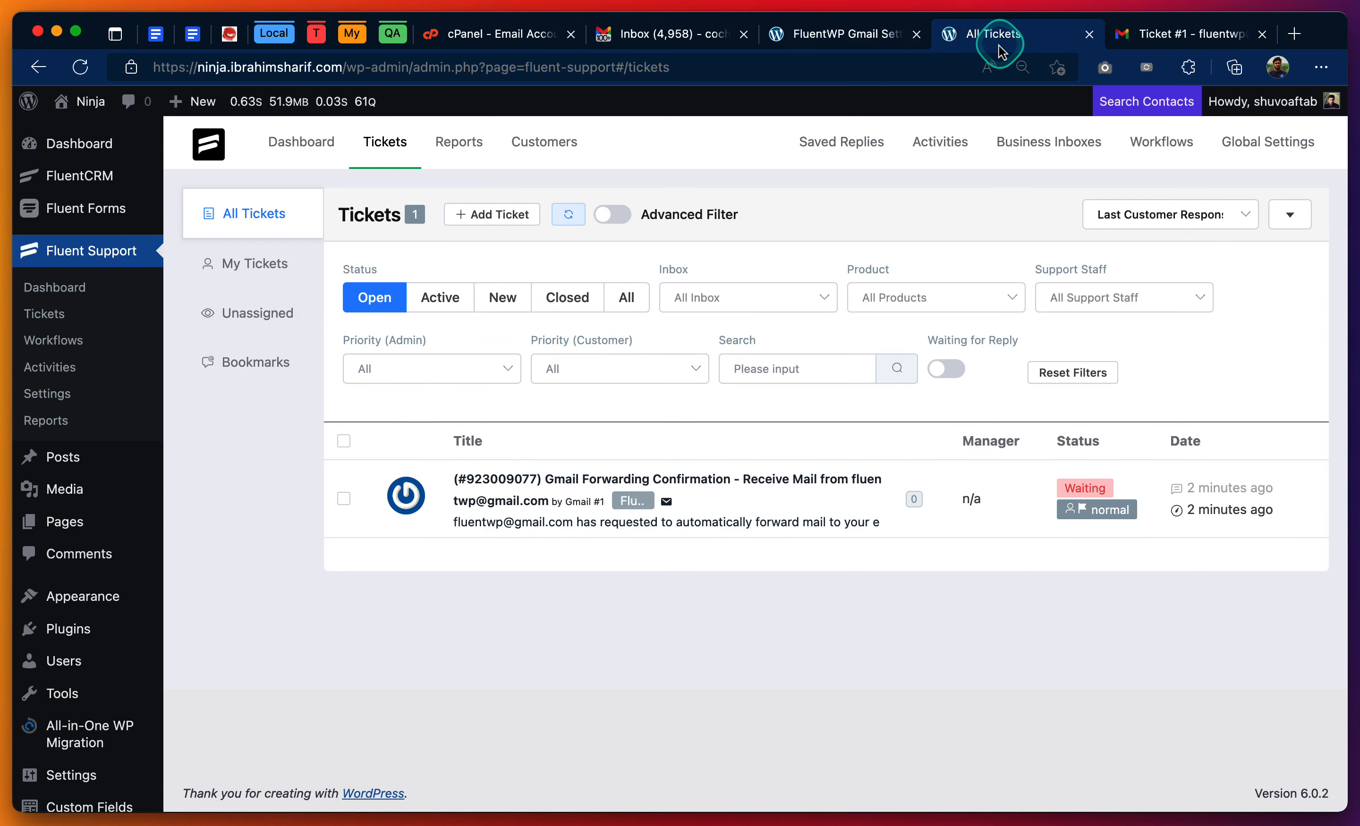
pyautogui.click(569, 216)
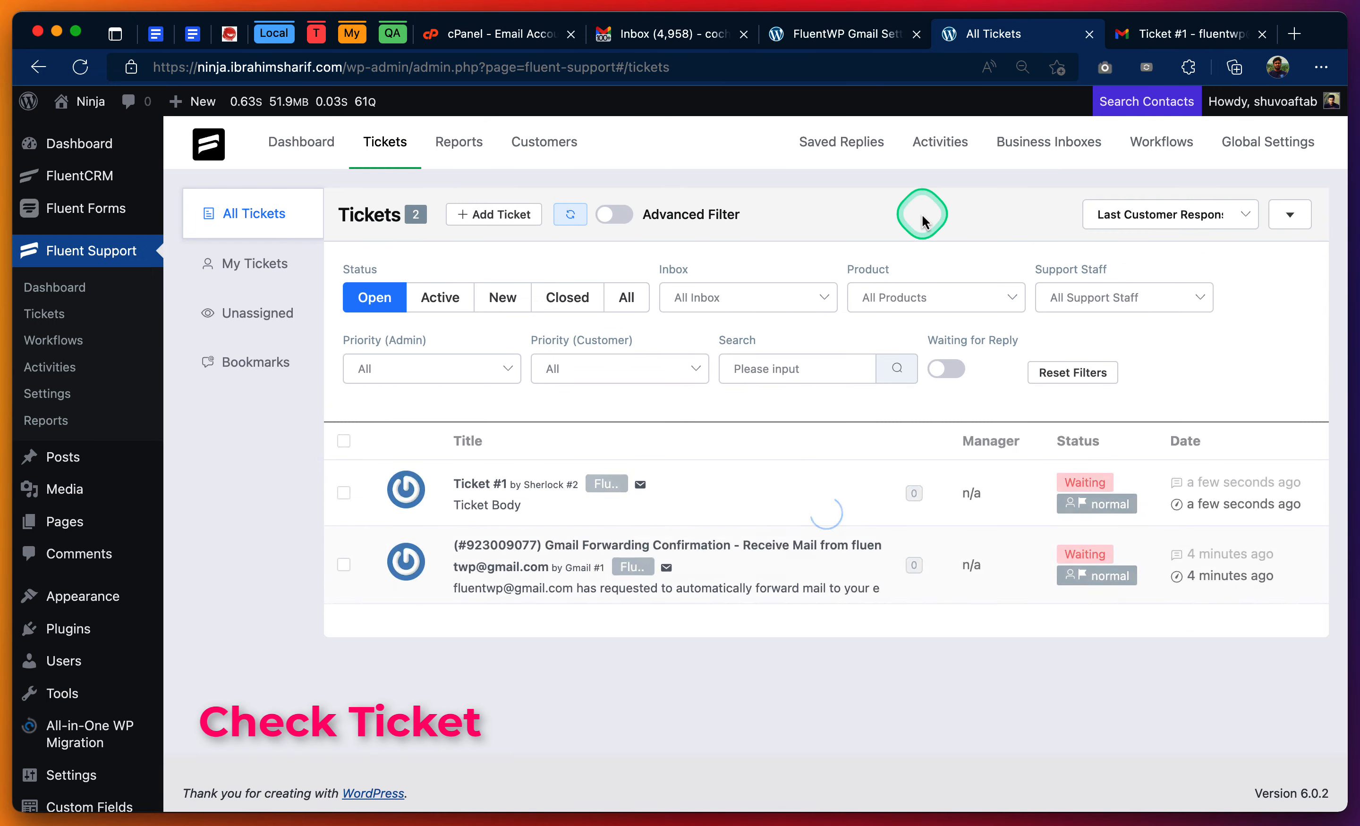
pyautogui.click(487, 486)
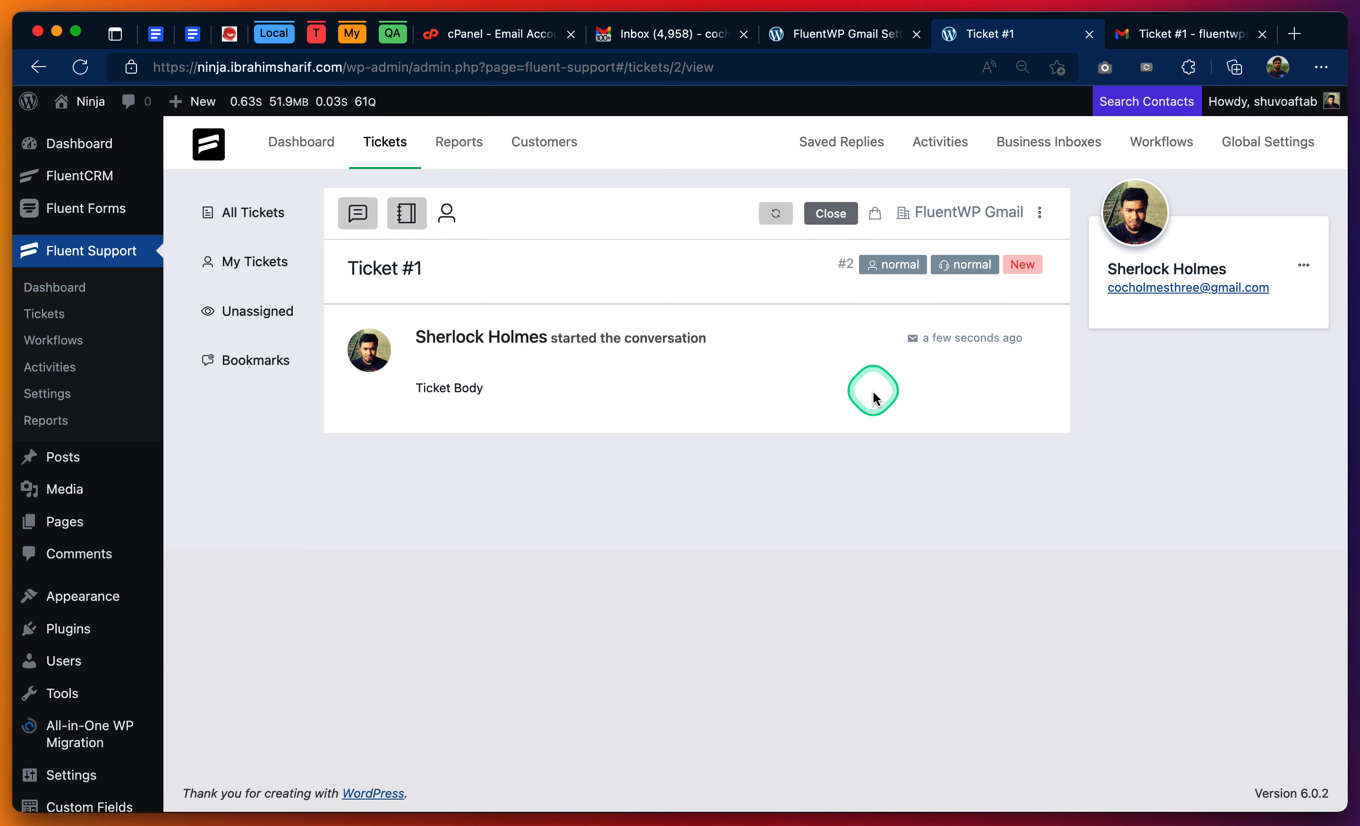
# - Open the "Re: Ticket #1" acknowledgement in the customer's Gmail and compare its recipient address with the customer email on the ticket
pyautogui.click(660, 34)
pyautogui.click(635, 266)
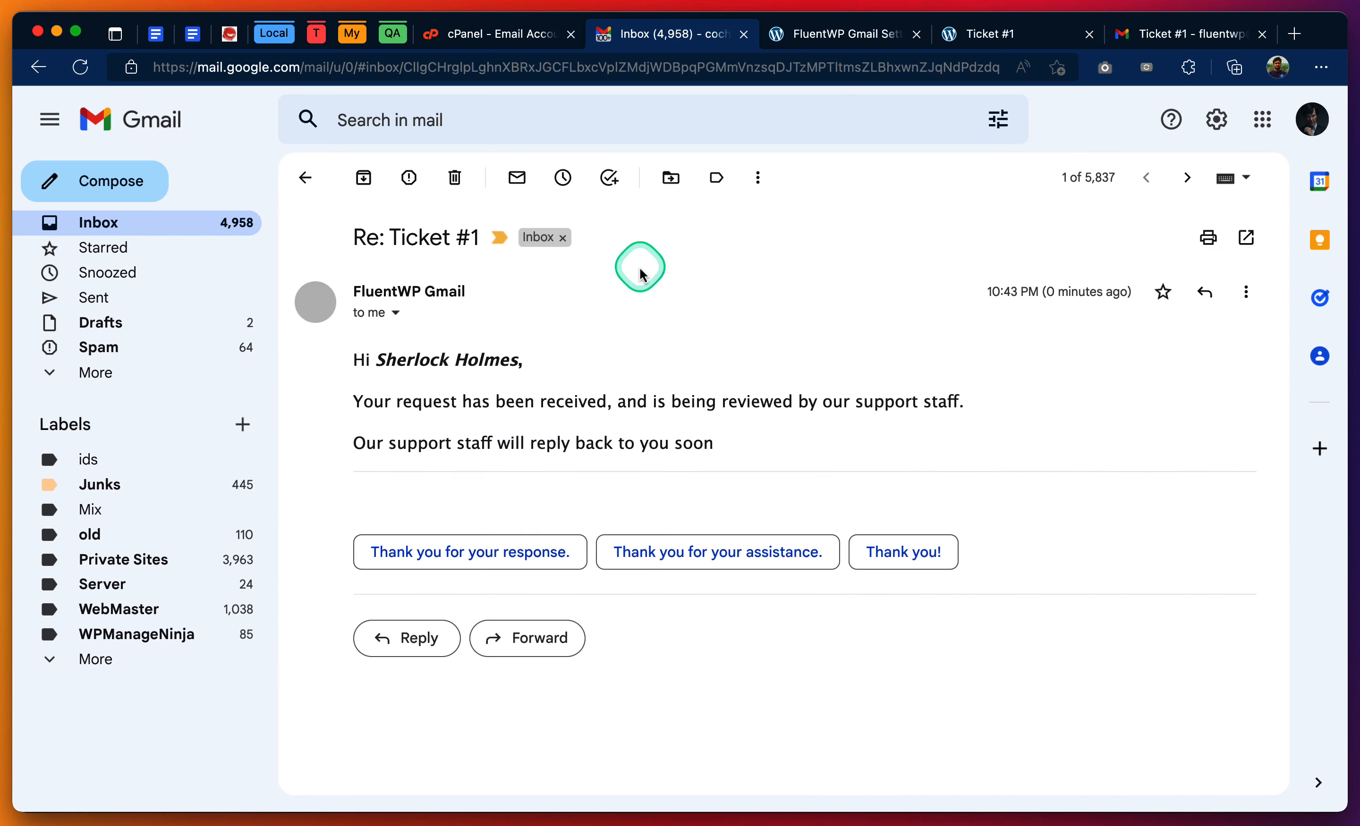
pyautogui.click(394, 314)
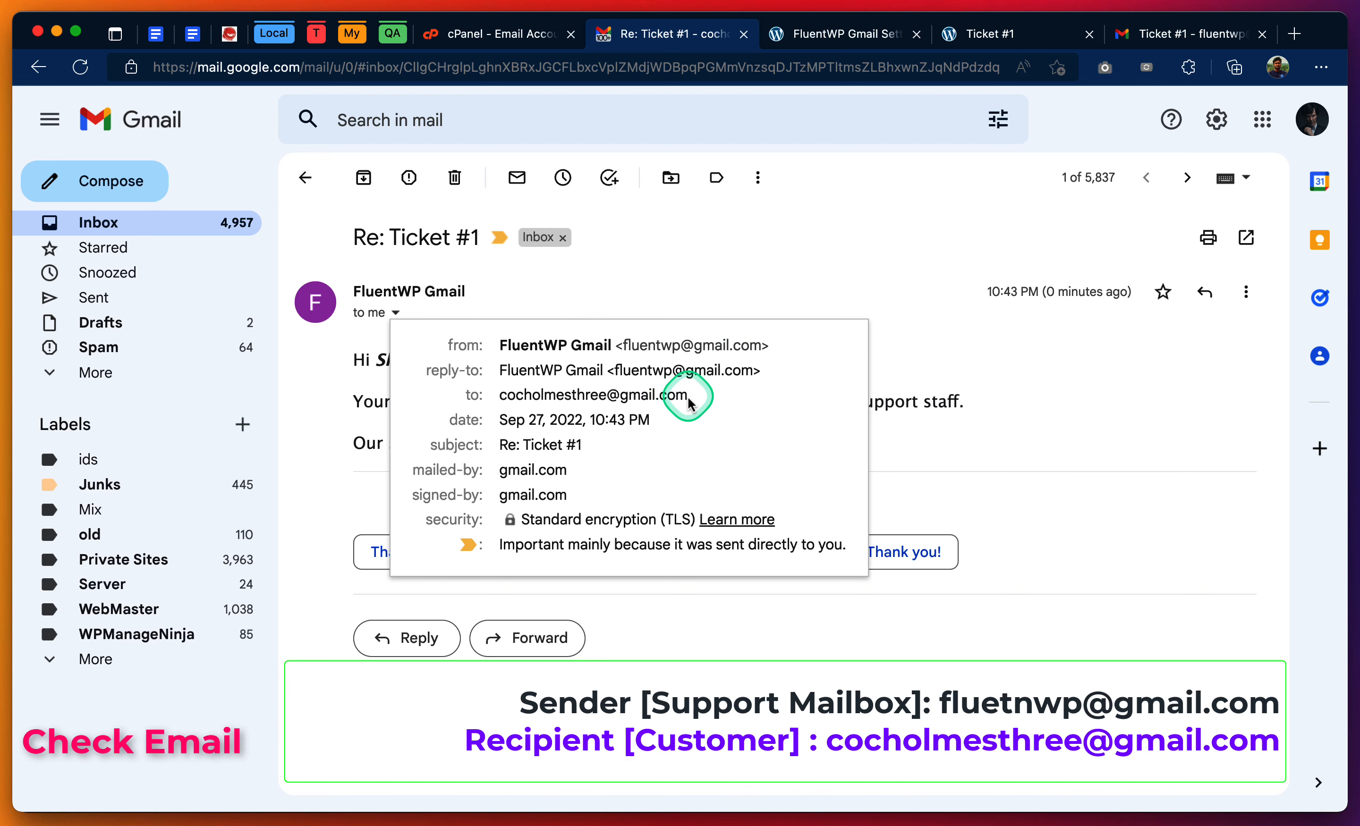
pyautogui.moveTo(687, 395); pyautogui.dragTo(497, 395)
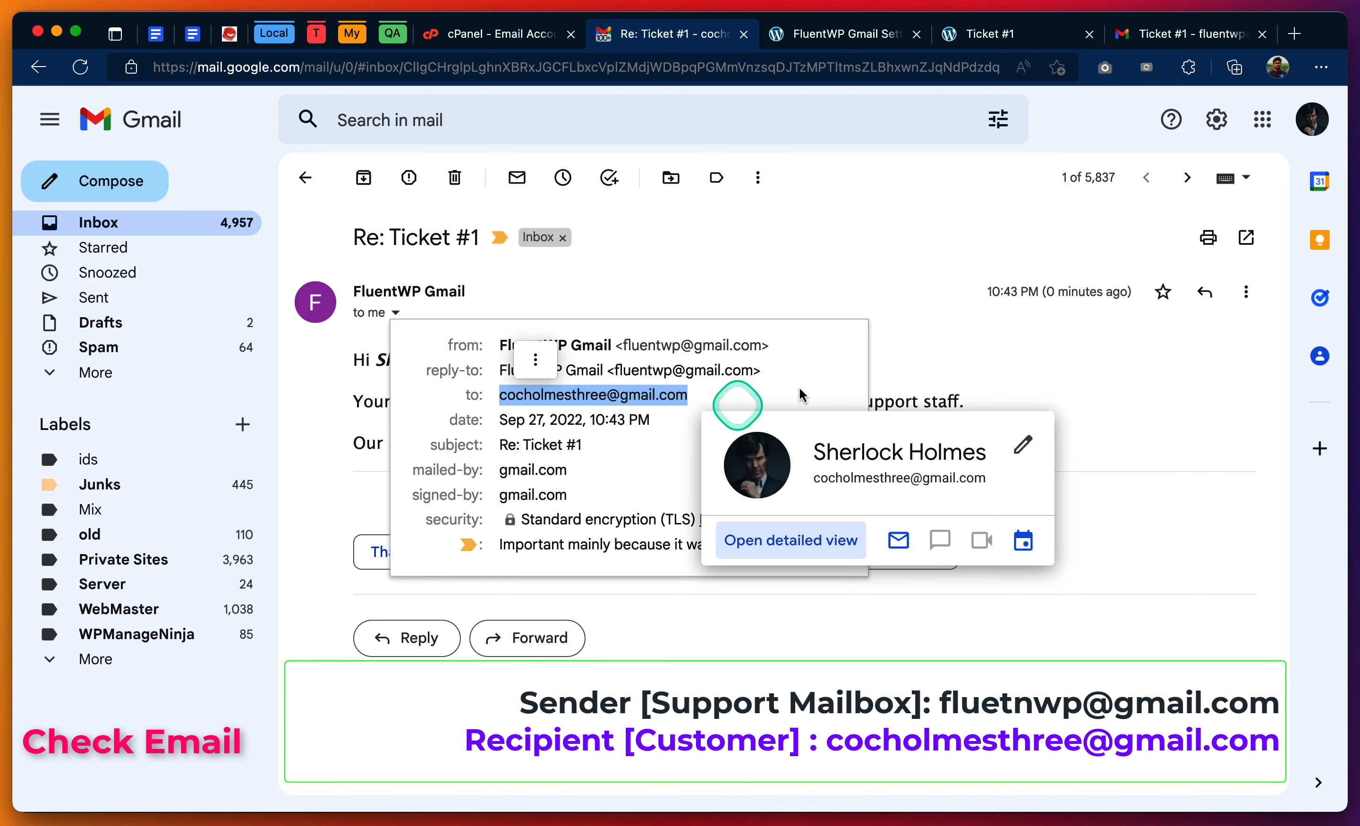
pyautogui.click(1027, 34)
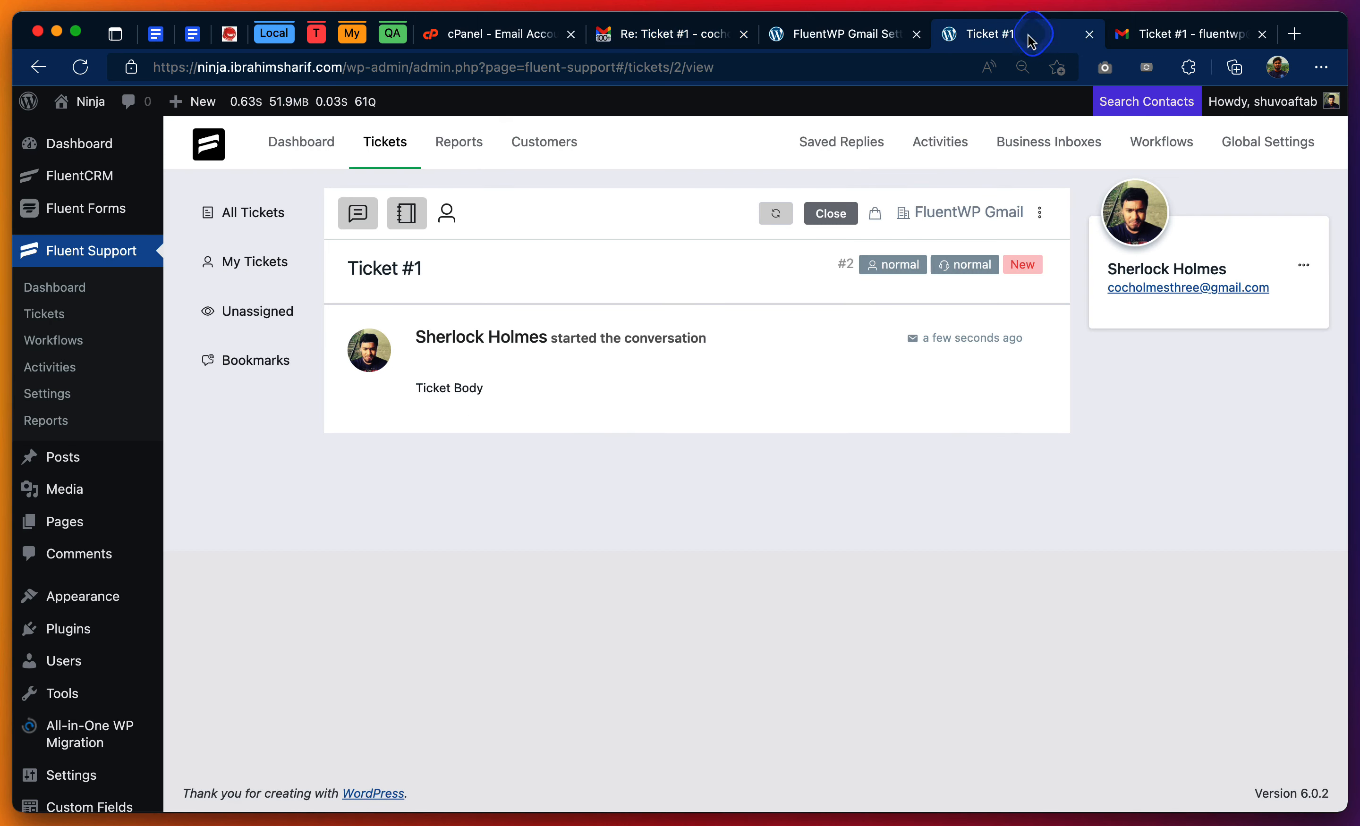
pyautogui.moveTo(1279, 299); pyautogui.dragTo(1092, 286)
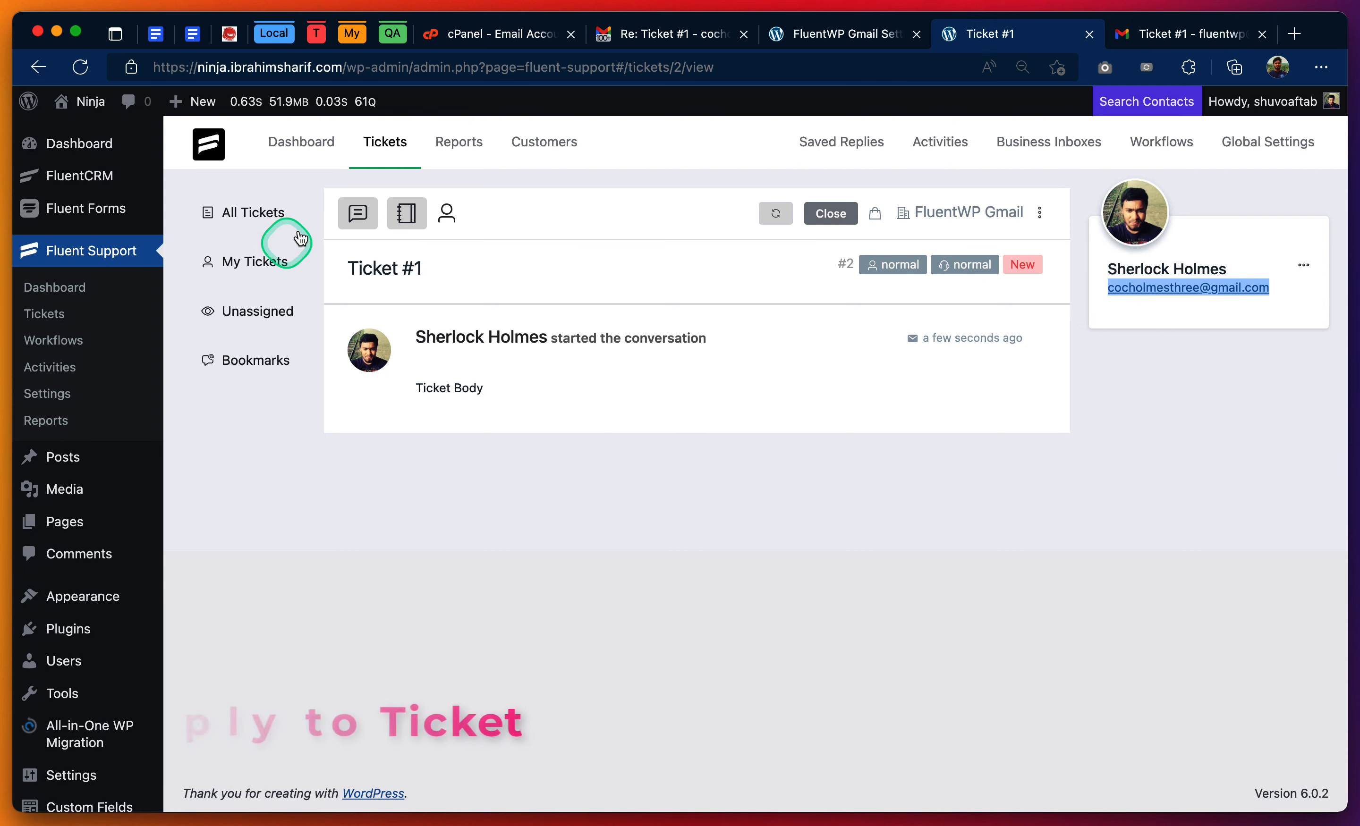
# - Reply to Ticket #1 with "Hello, I received the ticket. Thank you.", correcting the misspelled "received" before adding the reply
pyautogui.click(368, 214)
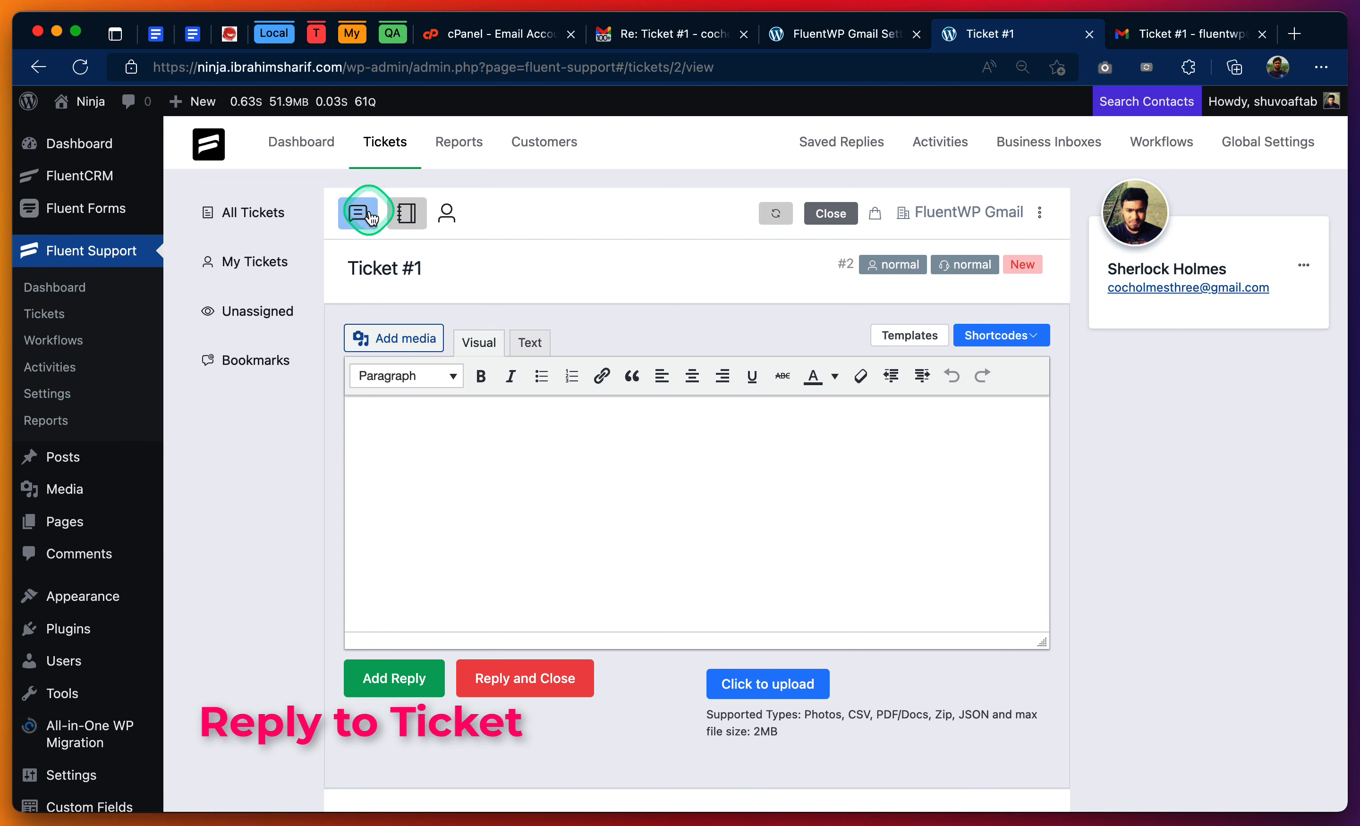
pyautogui.click(560, 455)
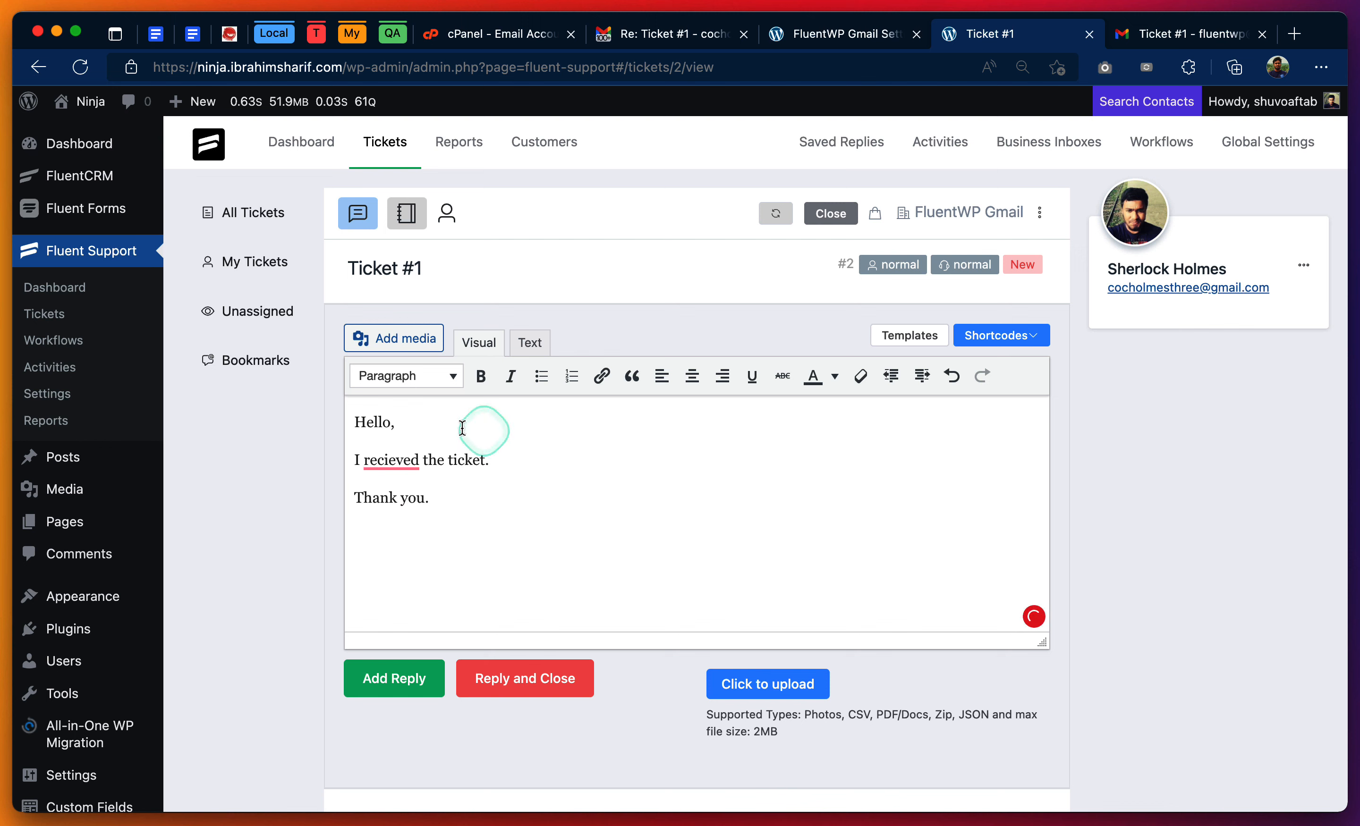
pyautogui.rightClick(393, 461)
pyautogui.click(397, 510)
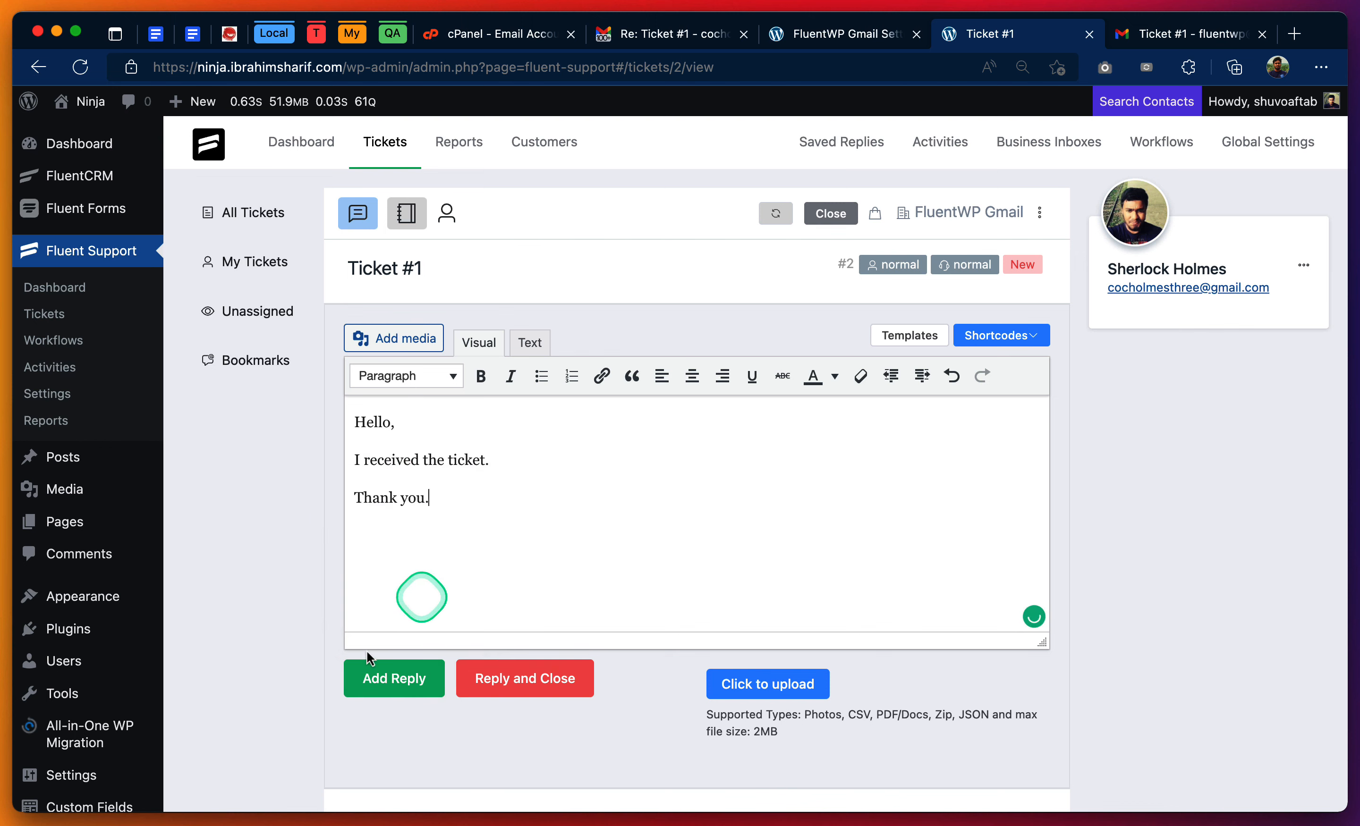
pyautogui.click(391, 682)
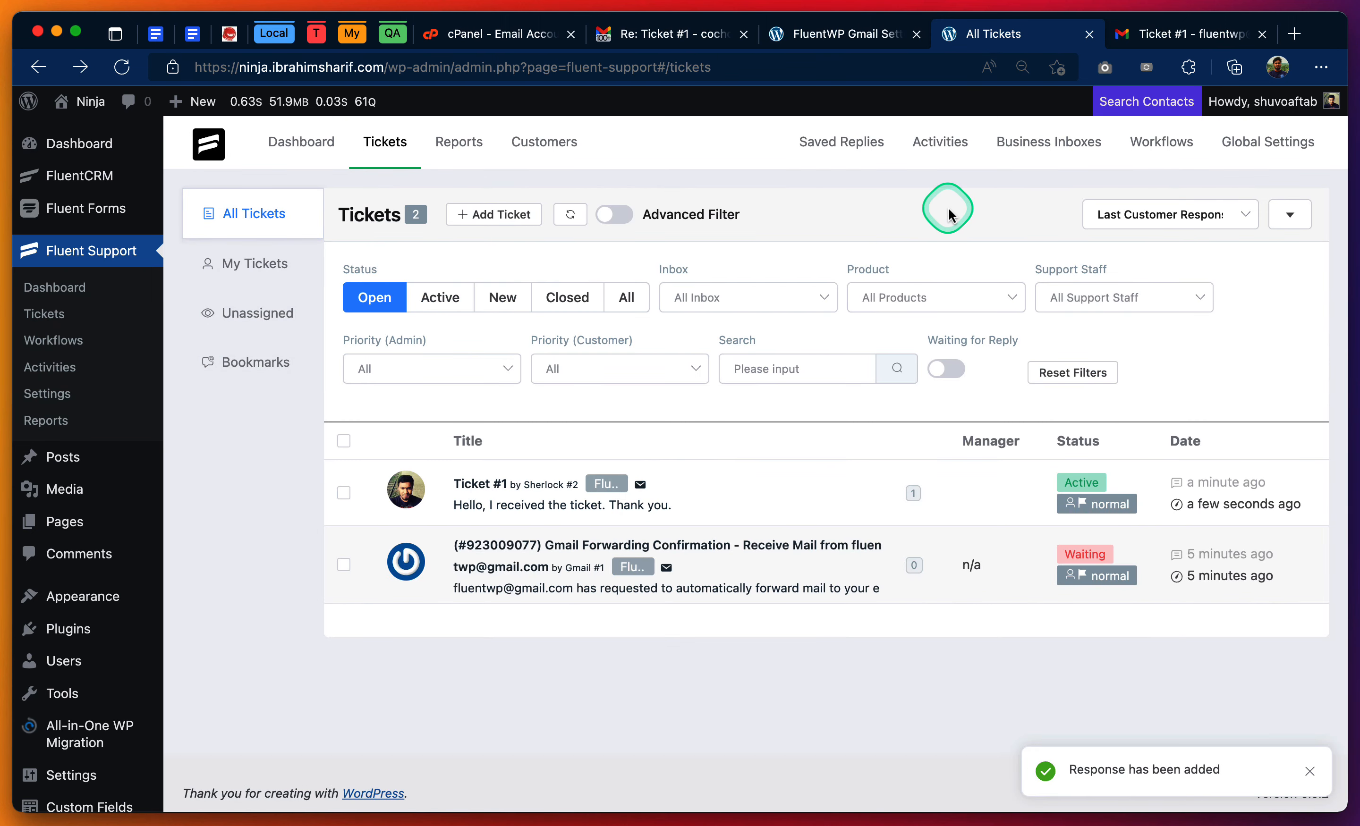
# - Open the newest "Re: Ticket #1" email in the customer's Gmail inbox and check the sender address in its details
pyautogui.click(675, 40)
pyautogui.click(305, 177)
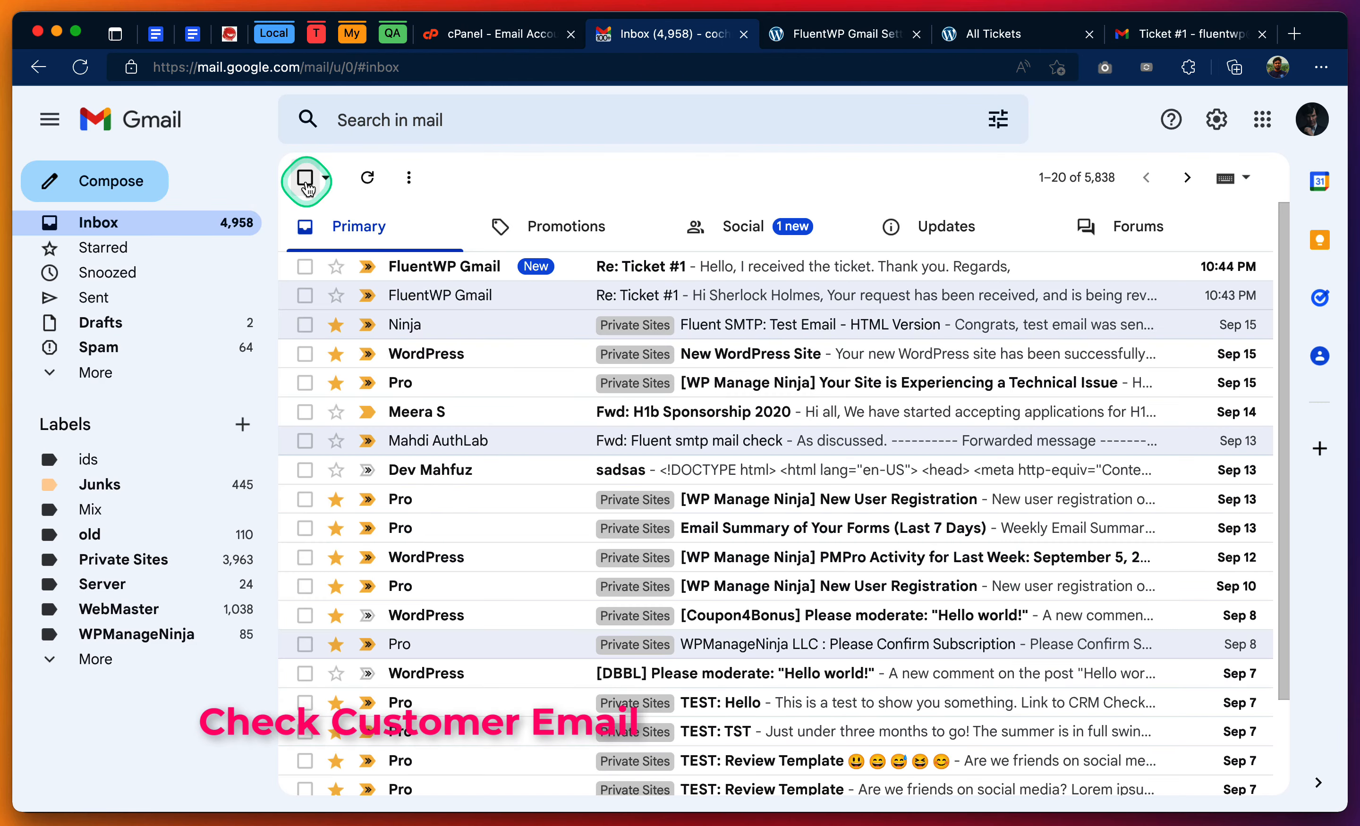
pyautogui.click(757, 267)
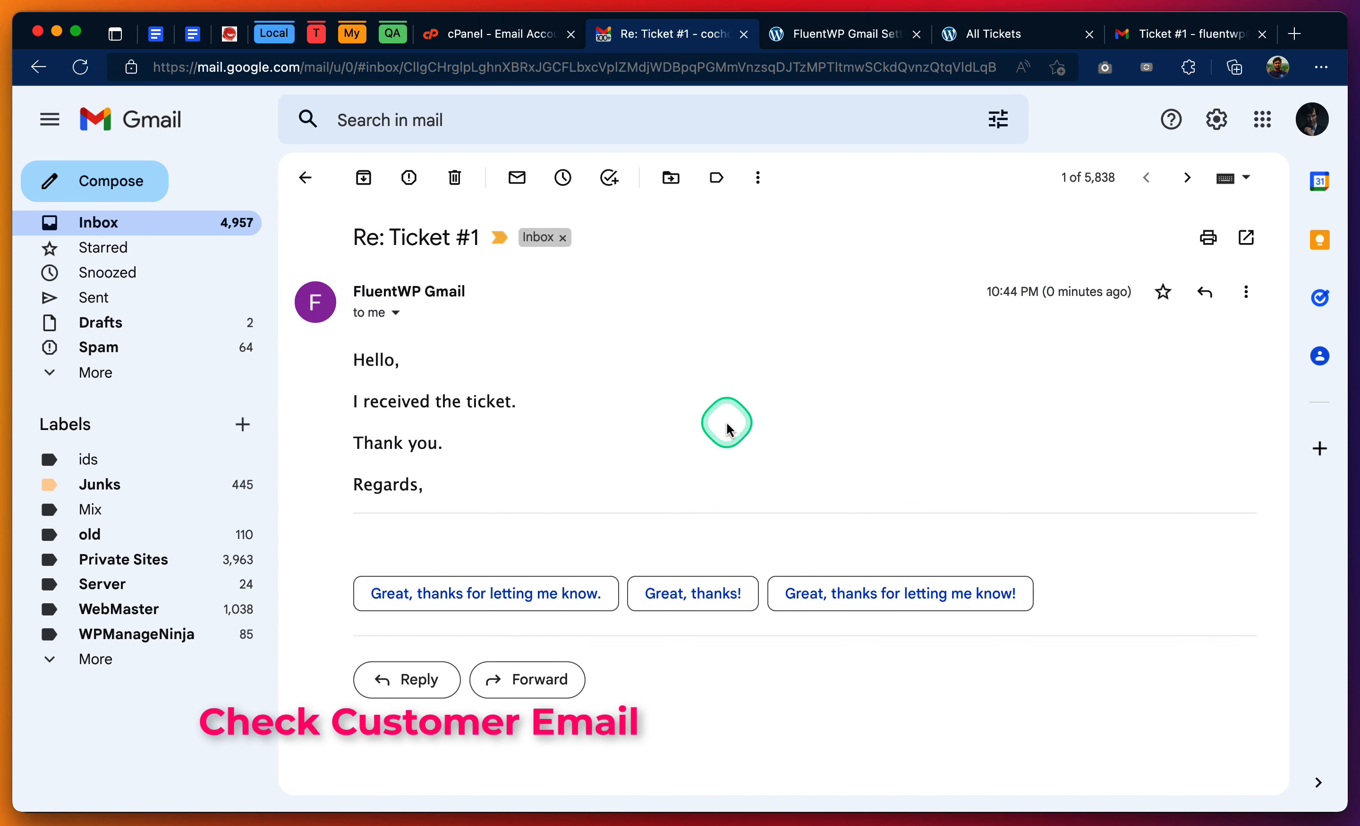
pyautogui.click(396, 313)
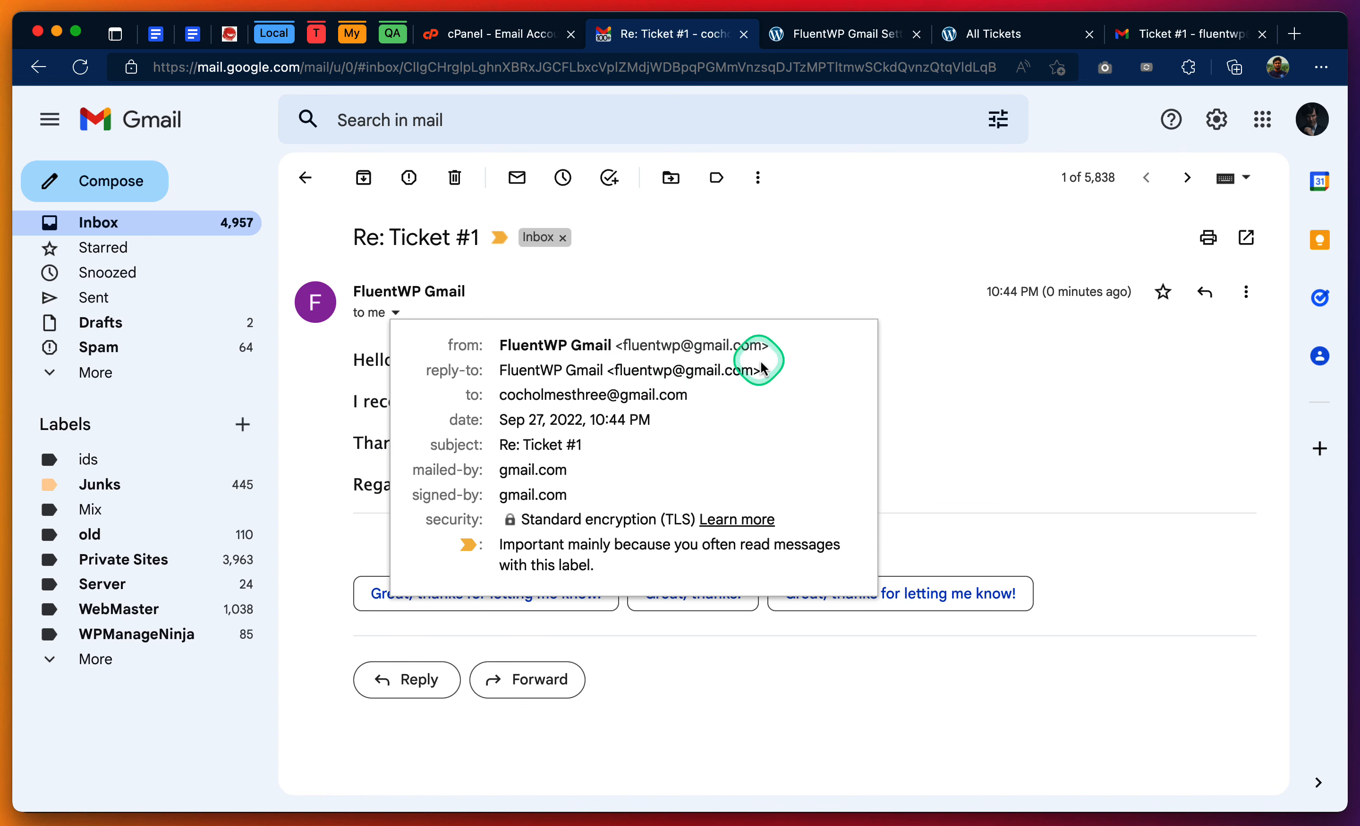
pyautogui.moveTo(752, 344); pyautogui.dragTo(622, 345)
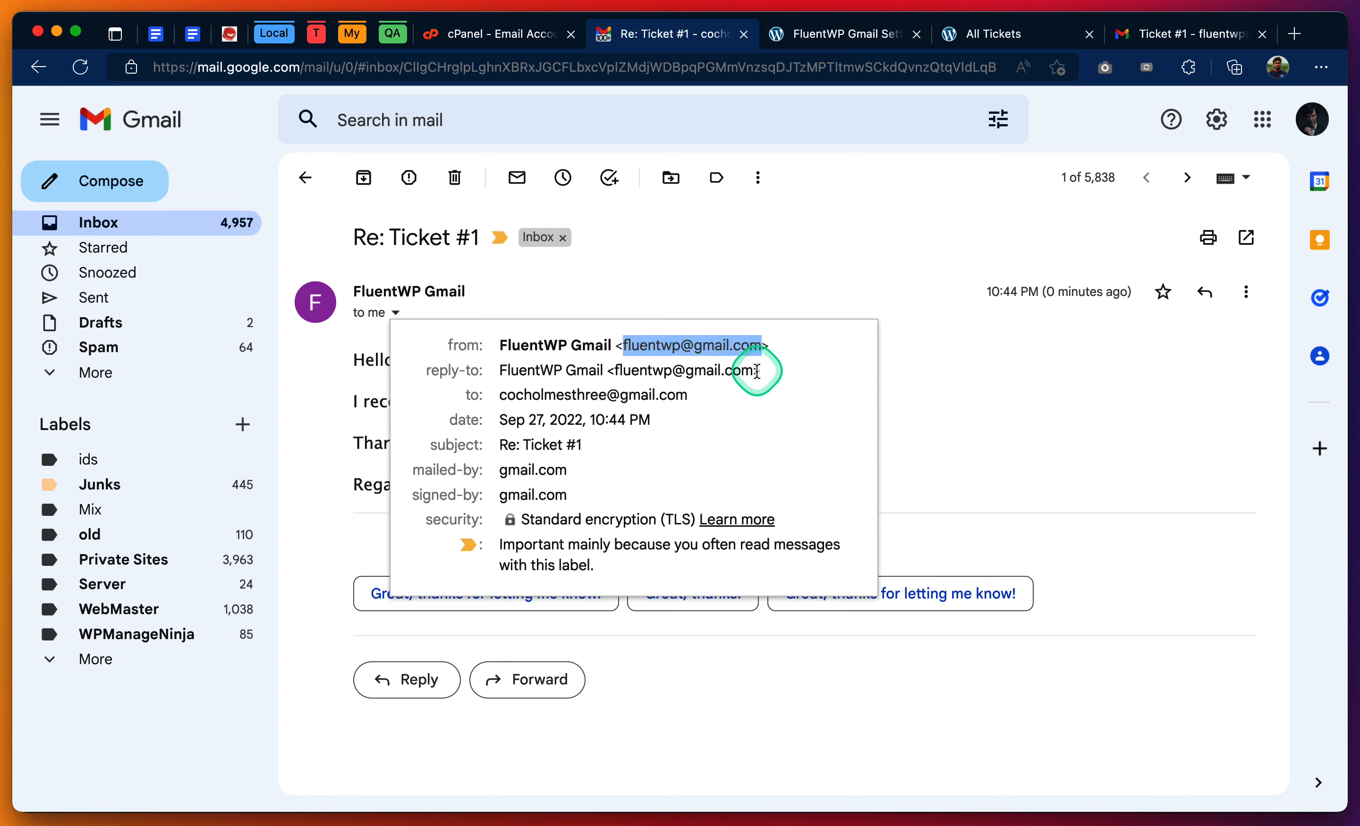
pyautogui.moveTo(755, 372)
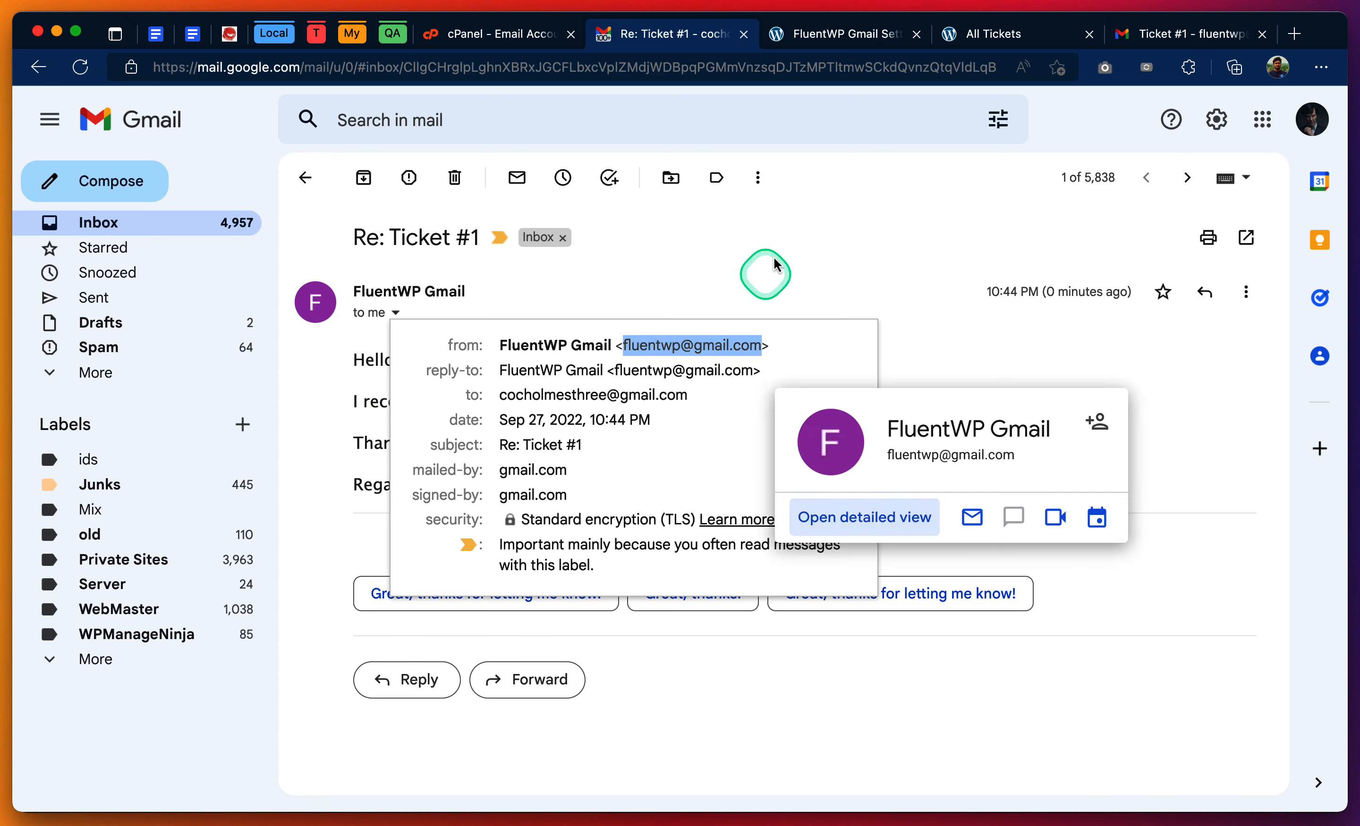
pyautogui.click(786, 237)
# - Reply to the "Re: Ticket #1" email from the customer's Gmail with "Yes, I sent the ticket." and send it
pyautogui.click(406, 678)
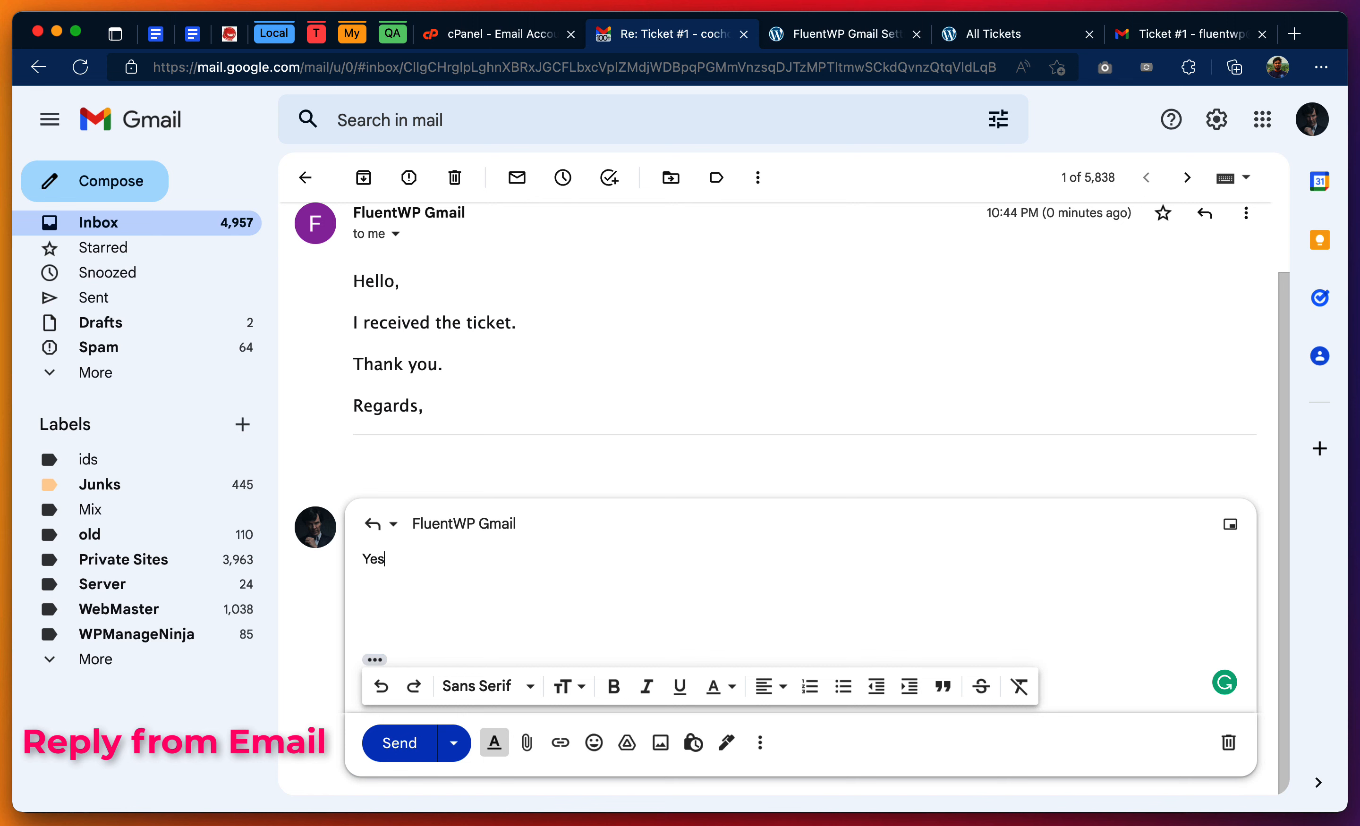
pyautogui.write('Yes, I sent the ticket.')
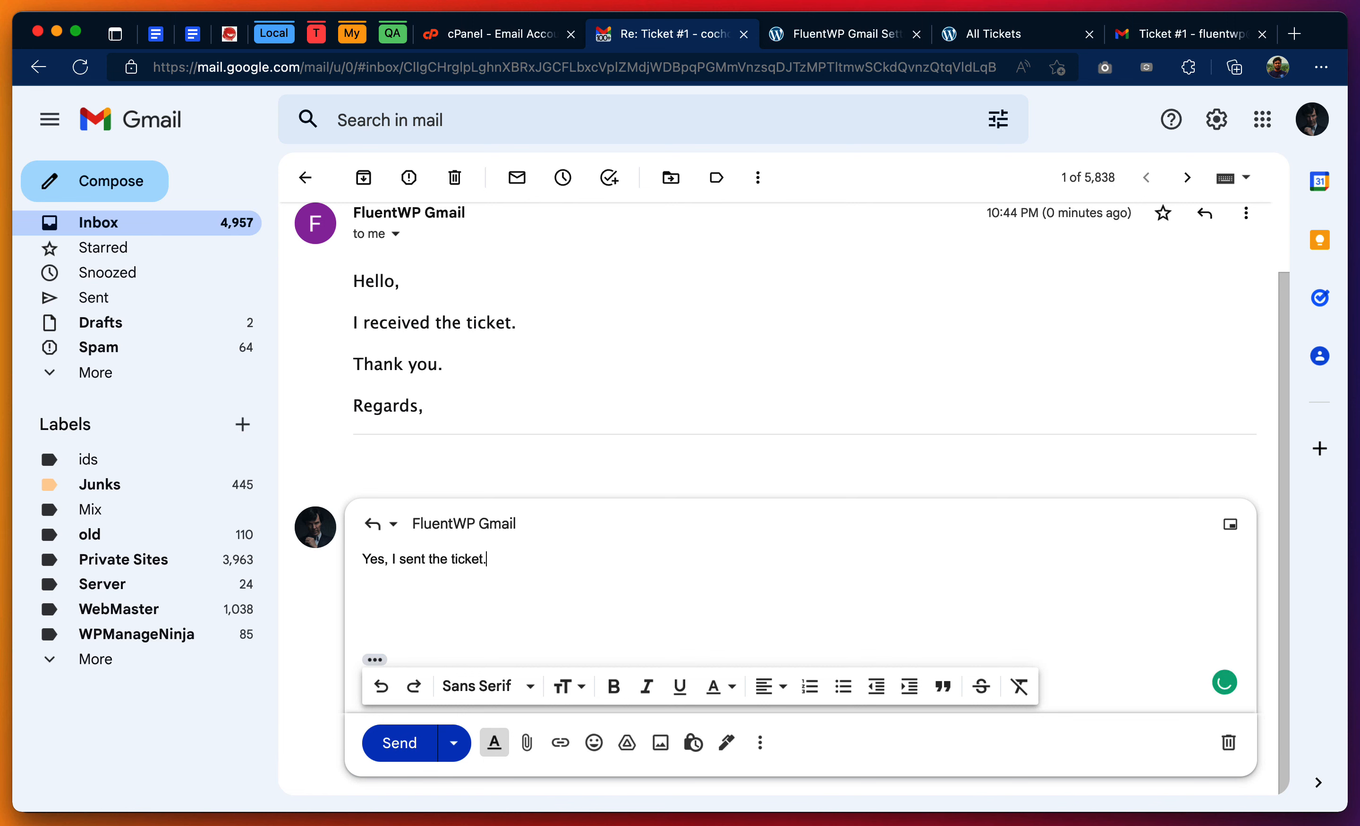
pyautogui.click(398, 743)
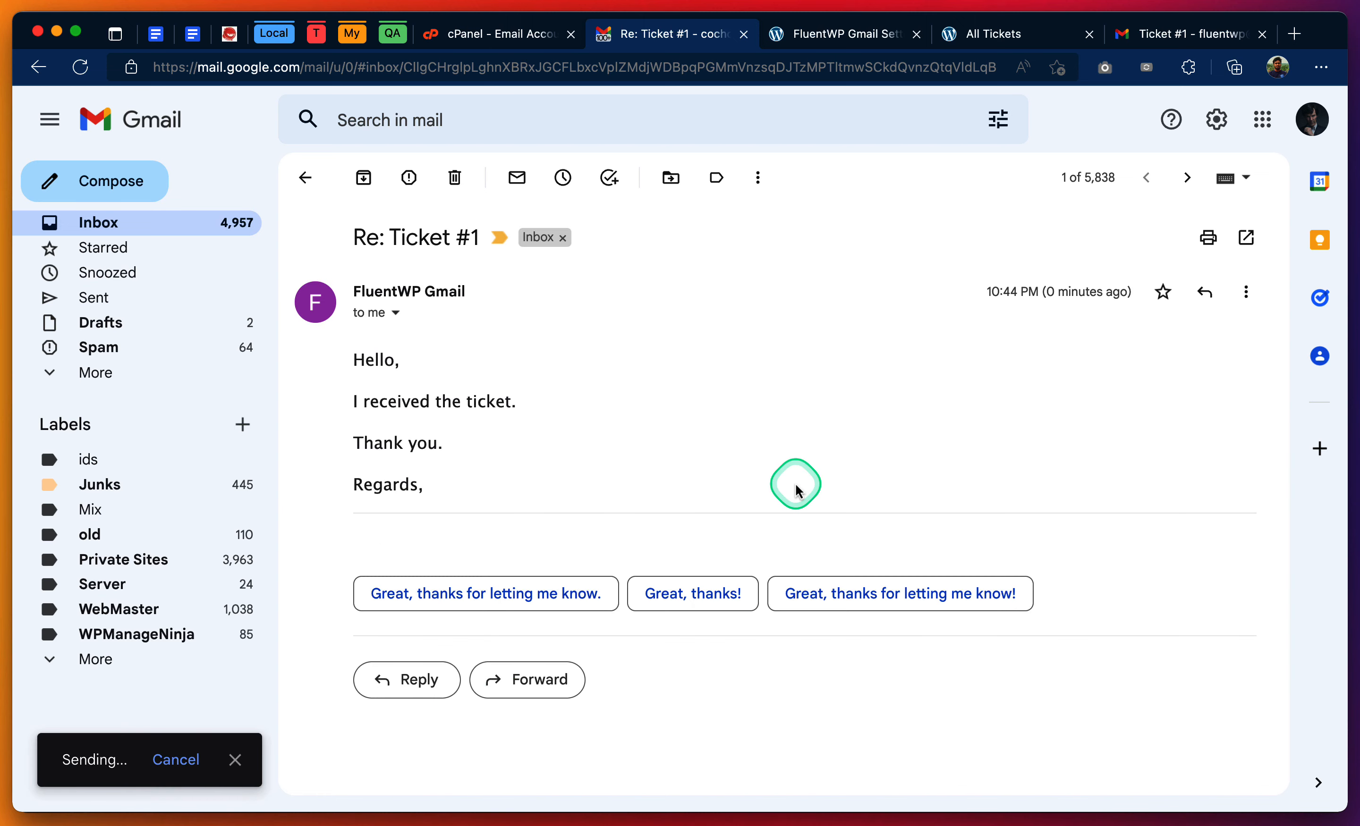
# - Switch to the support Gmail account, refresh its inbox and open the customer's new "Re: Ticket #1" email
pyautogui.click(1199, 41)
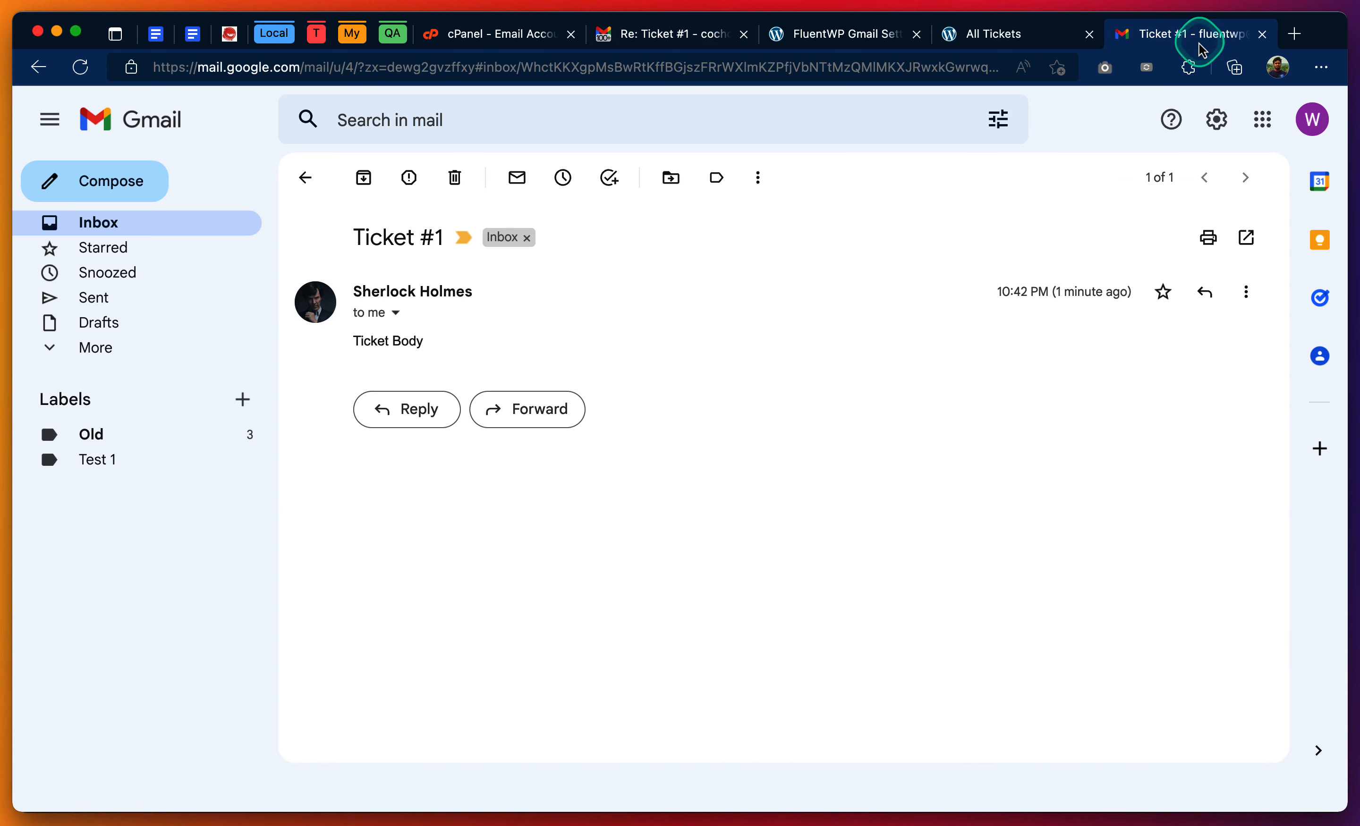
pyautogui.click(311, 189)
pyautogui.click(383, 189)
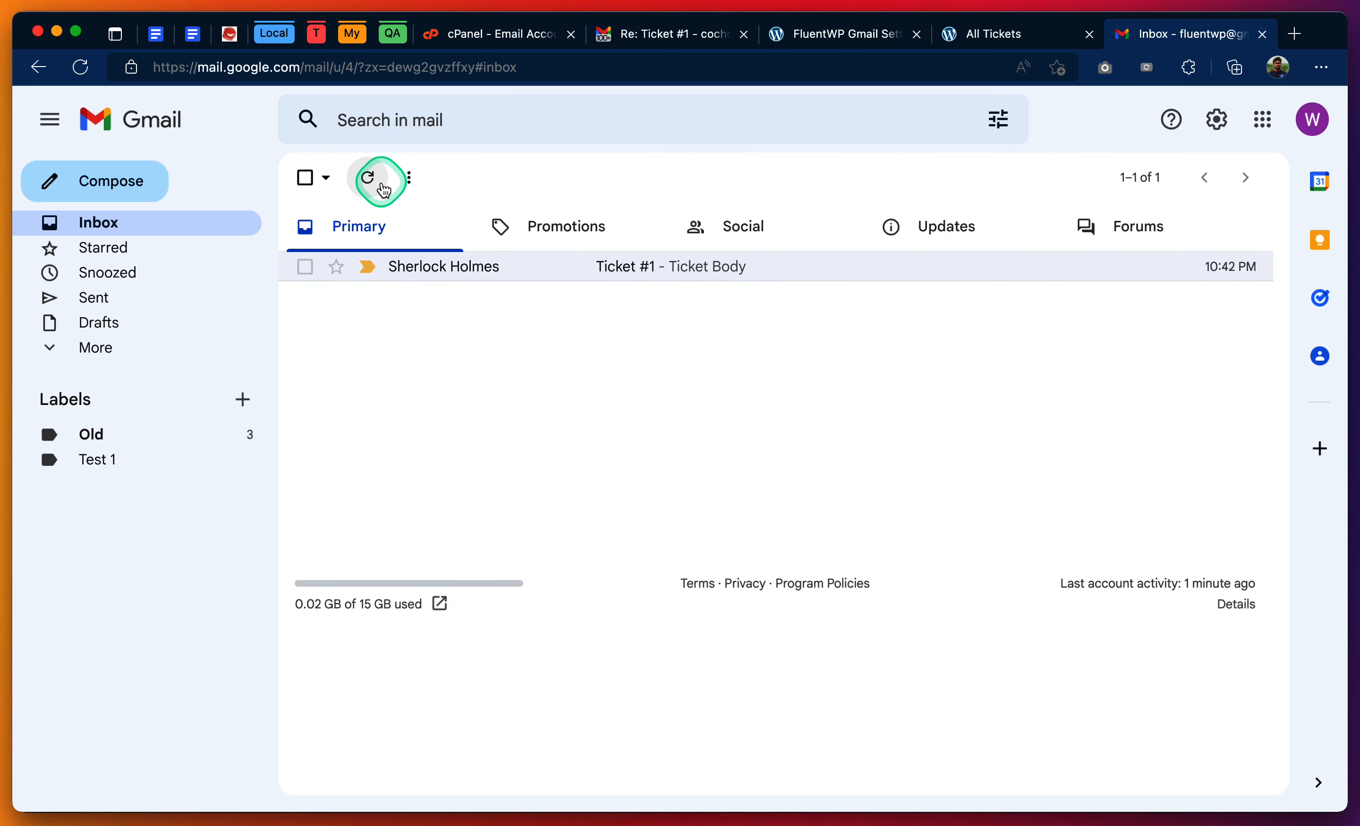
pyautogui.click(578, 419)
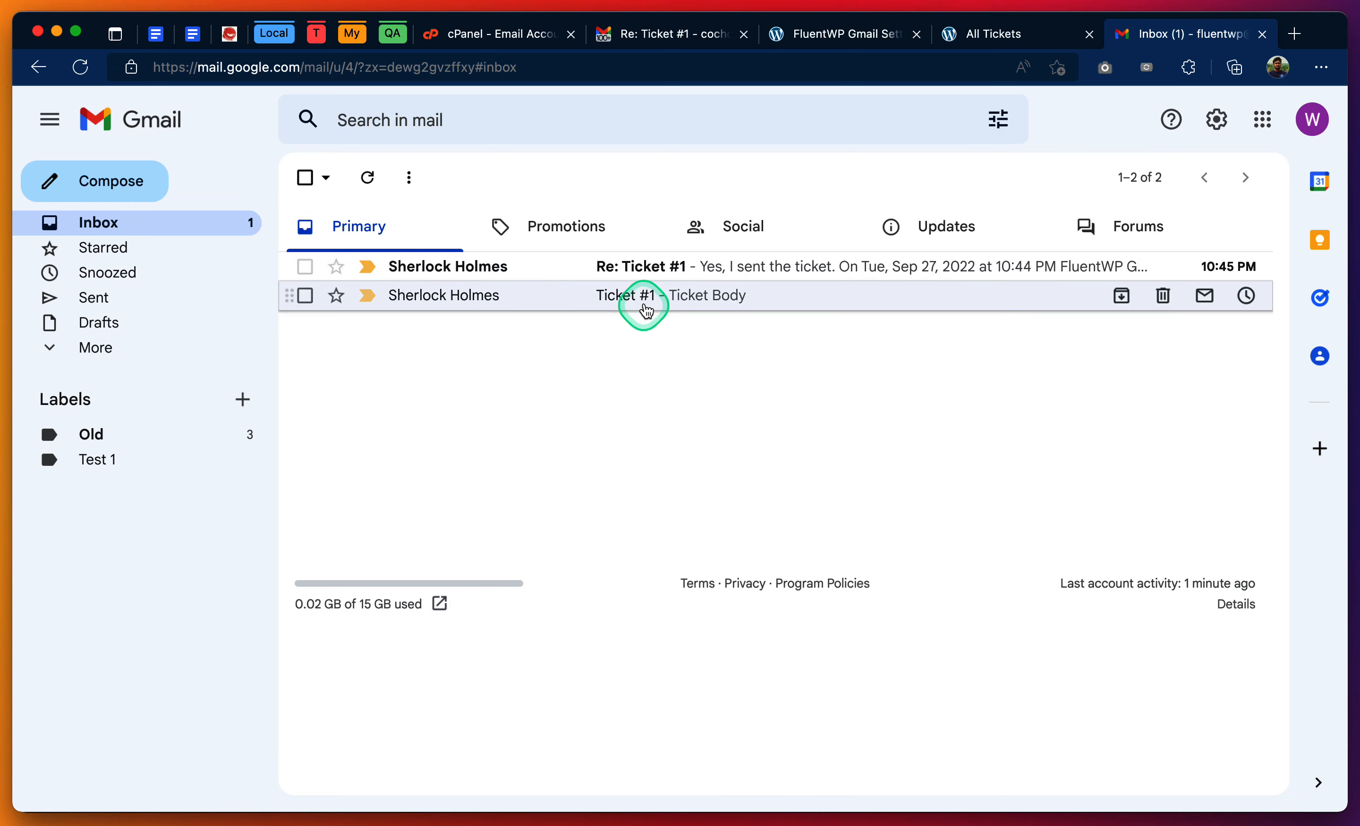
pyautogui.click(669, 277)
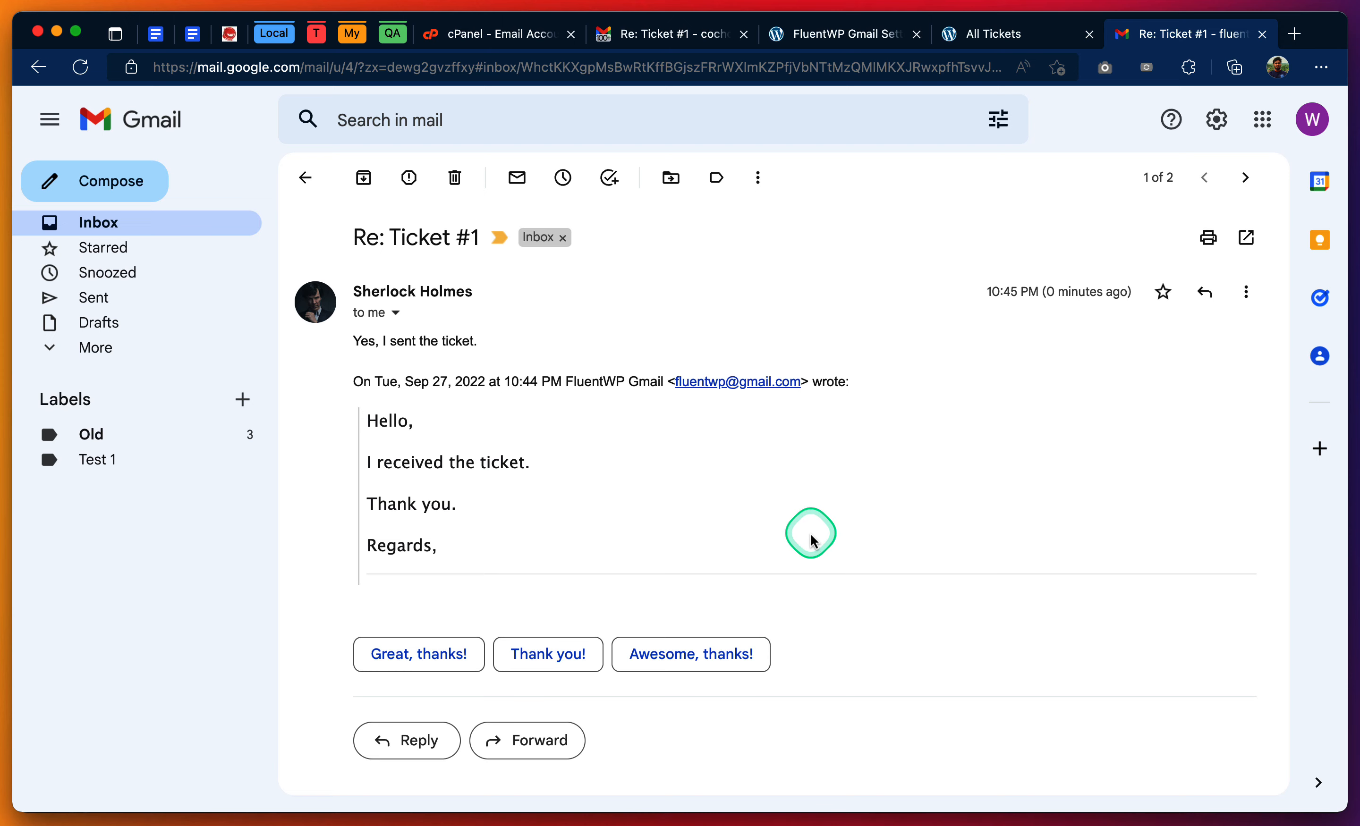
# - Refresh the Fluent Support ticket list, open Ticket #1 and check the conversation for the customer's latest email reply
pyautogui.click(985, 40)
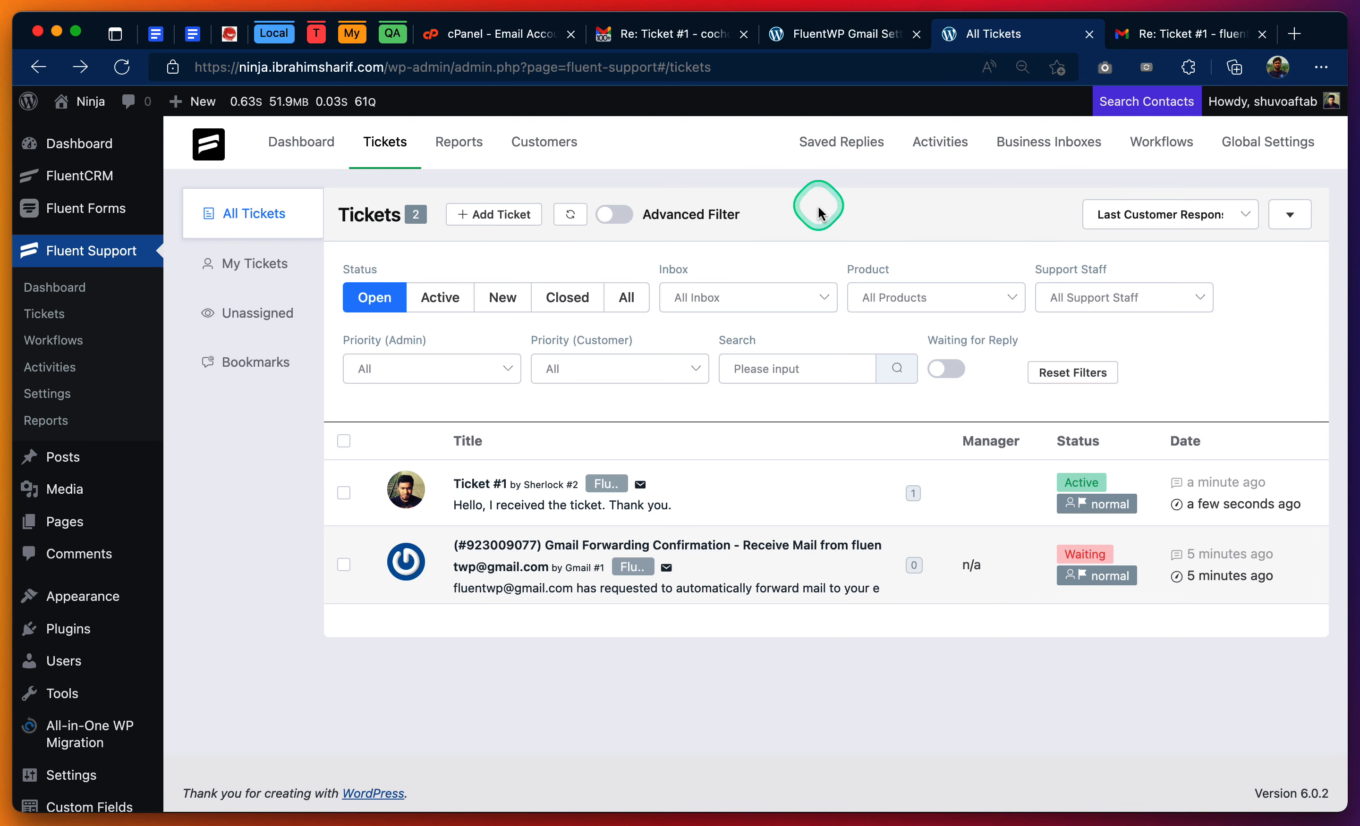
pyautogui.click(569, 214)
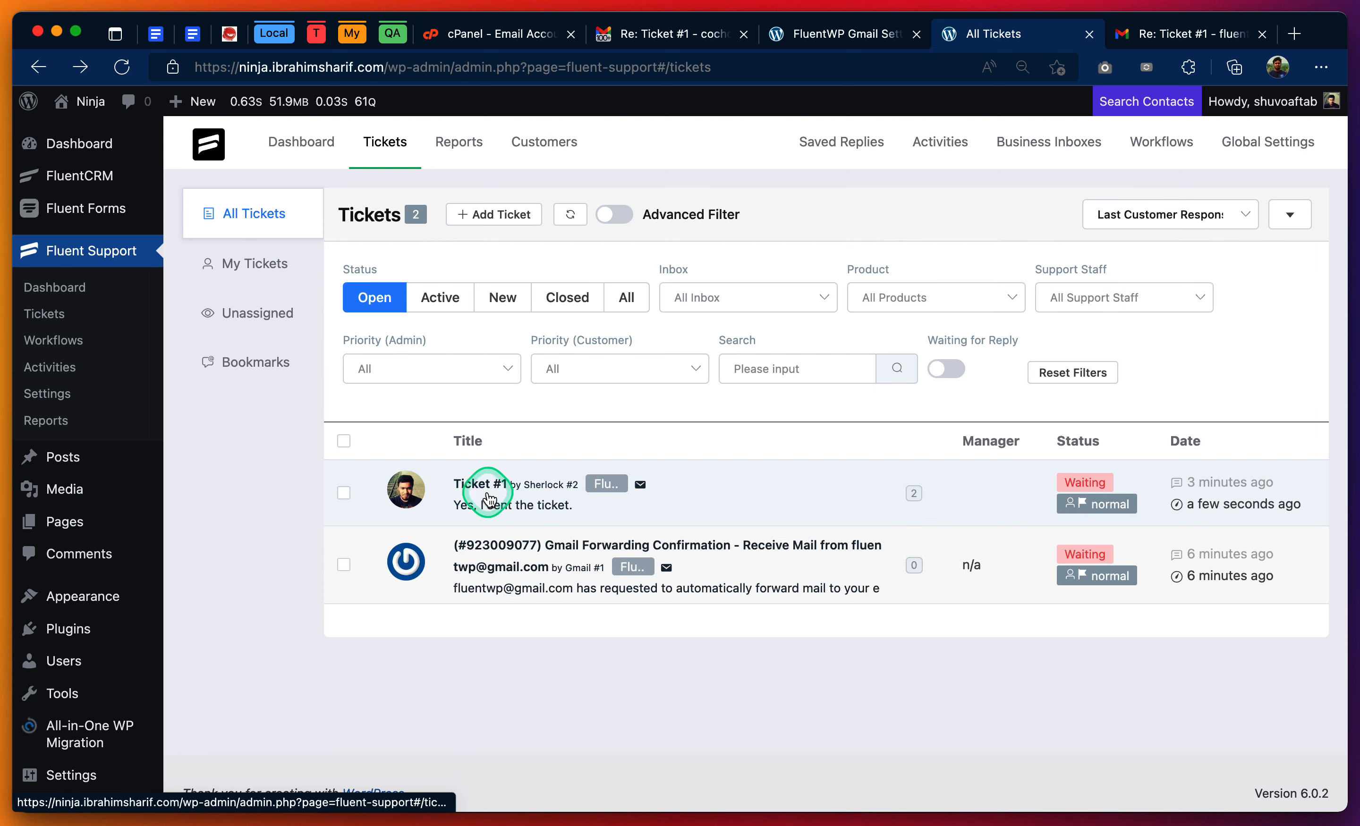
pyautogui.click(487, 494)
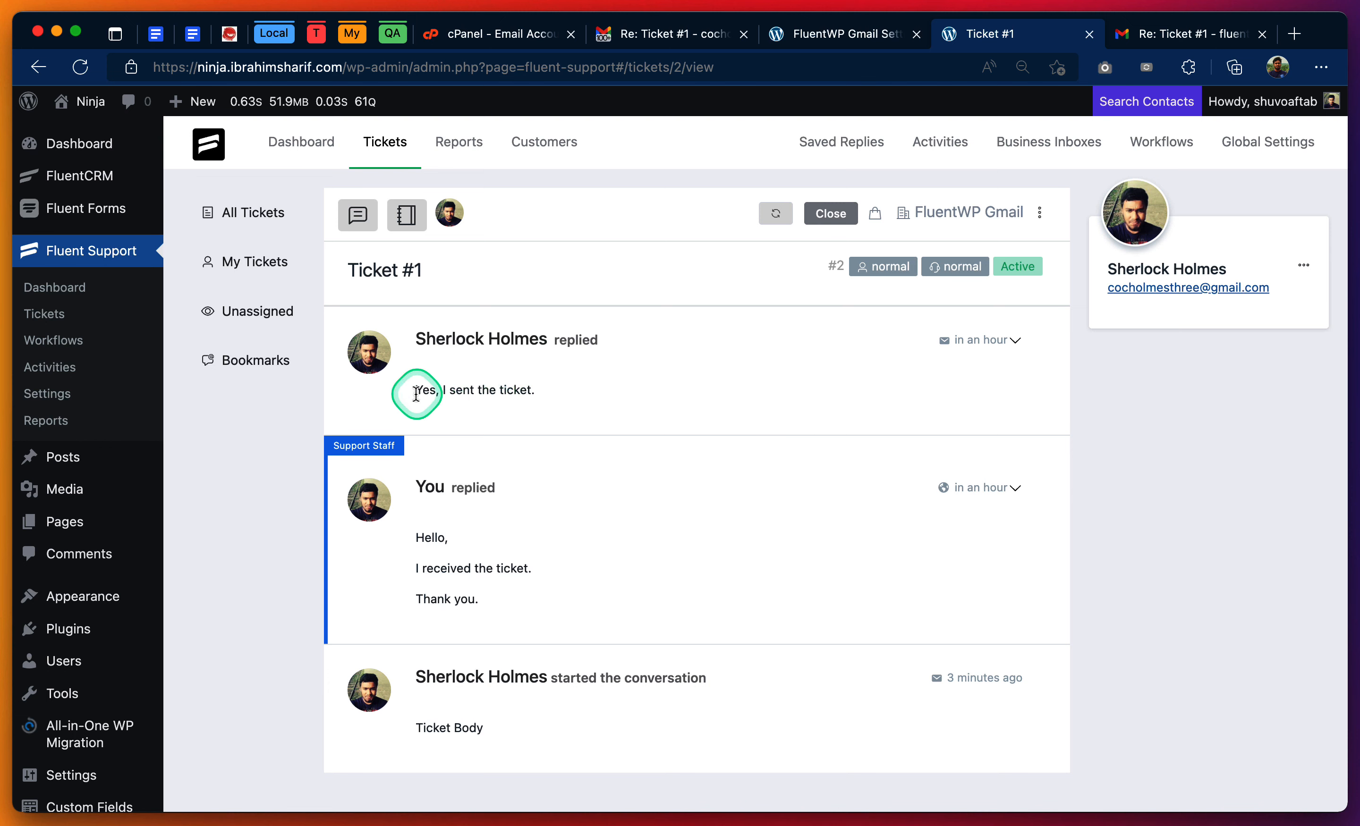
pyautogui.moveTo(413, 395); pyautogui.dragTo(546, 385)
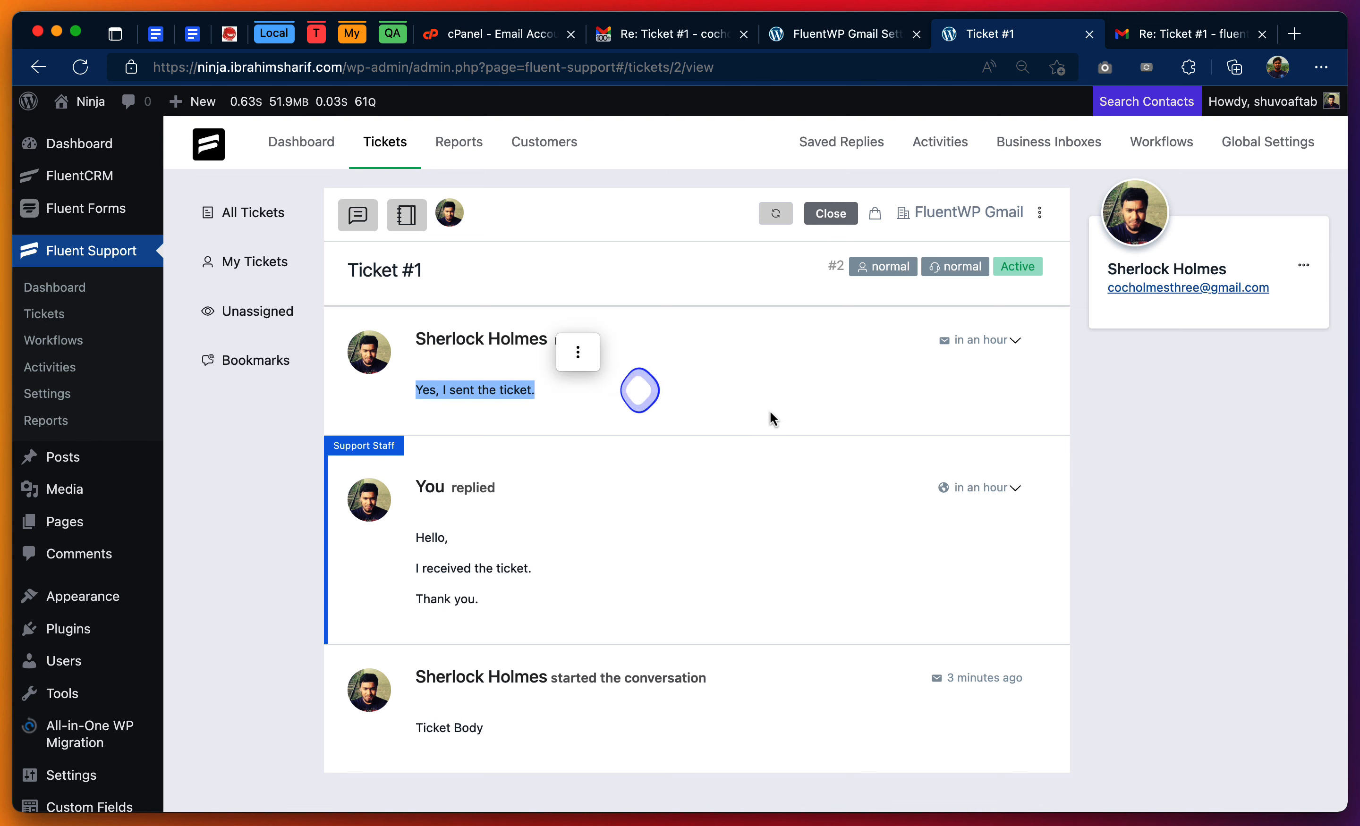
pyautogui.click(810, 425)
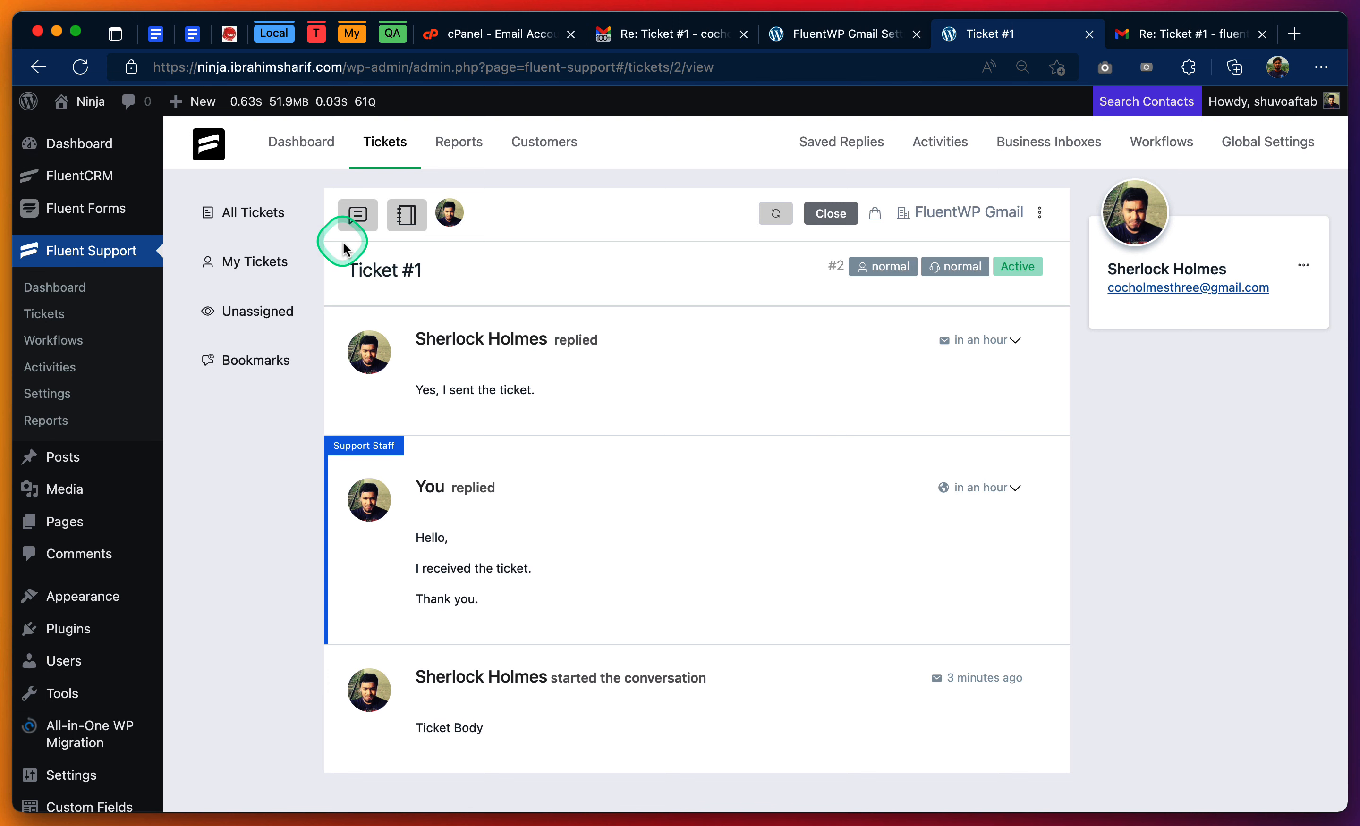